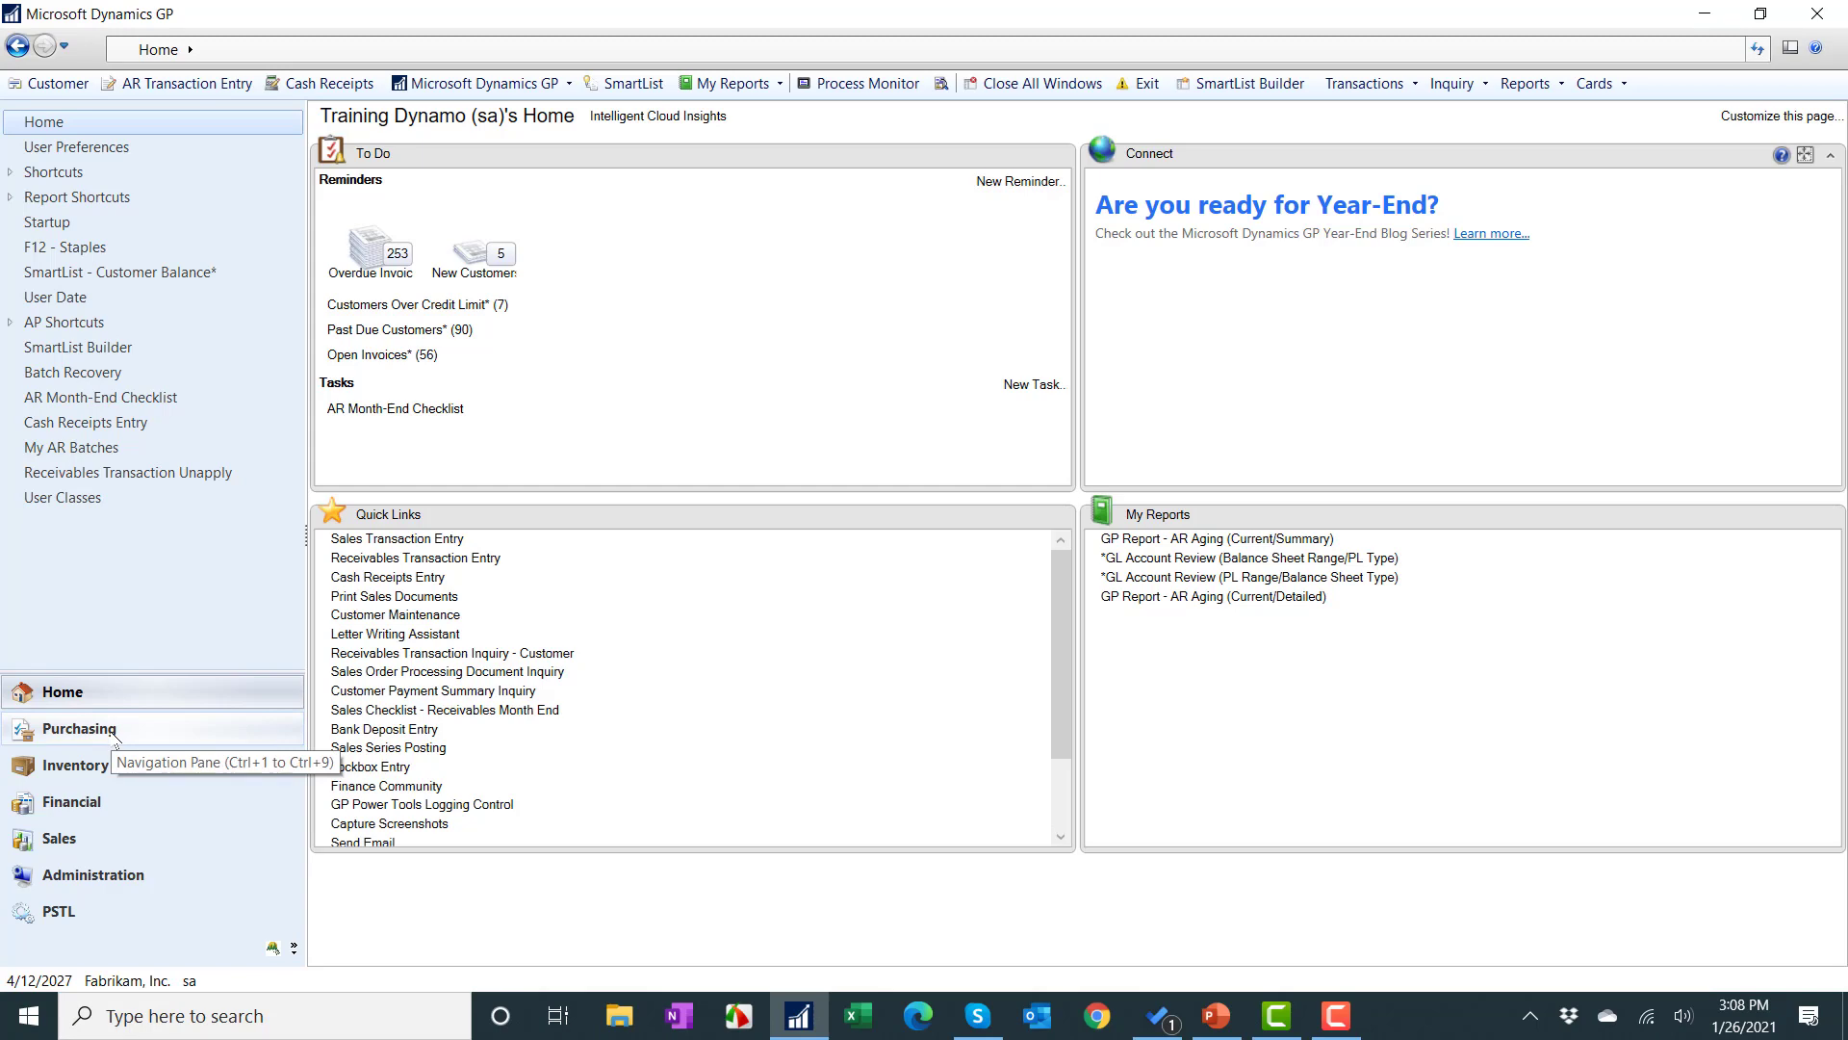
# - Open the Purchasing area page from the navigation pane
pyautogui.click(87, 728)
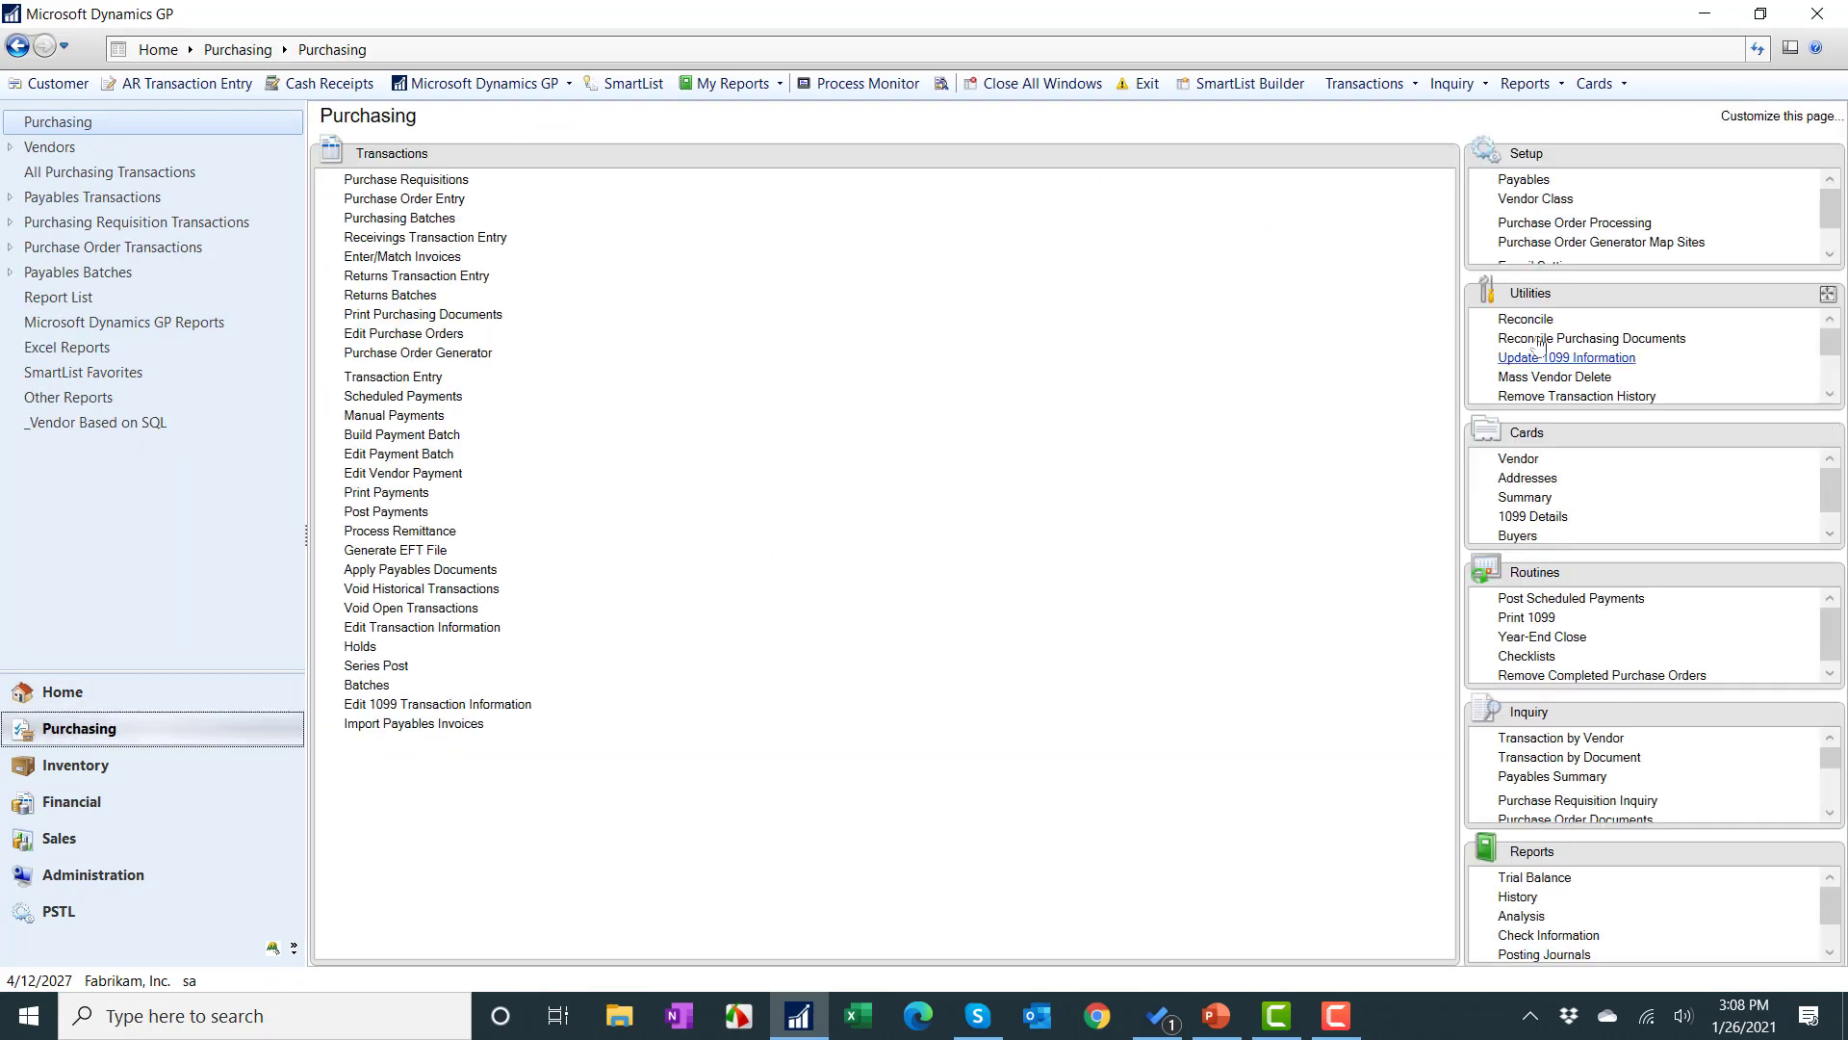
# - Load vendor BEAUMONT0001 in Vendor Maintenance and retype its Name as a person's full name
pyautogui.click(1826, 434)
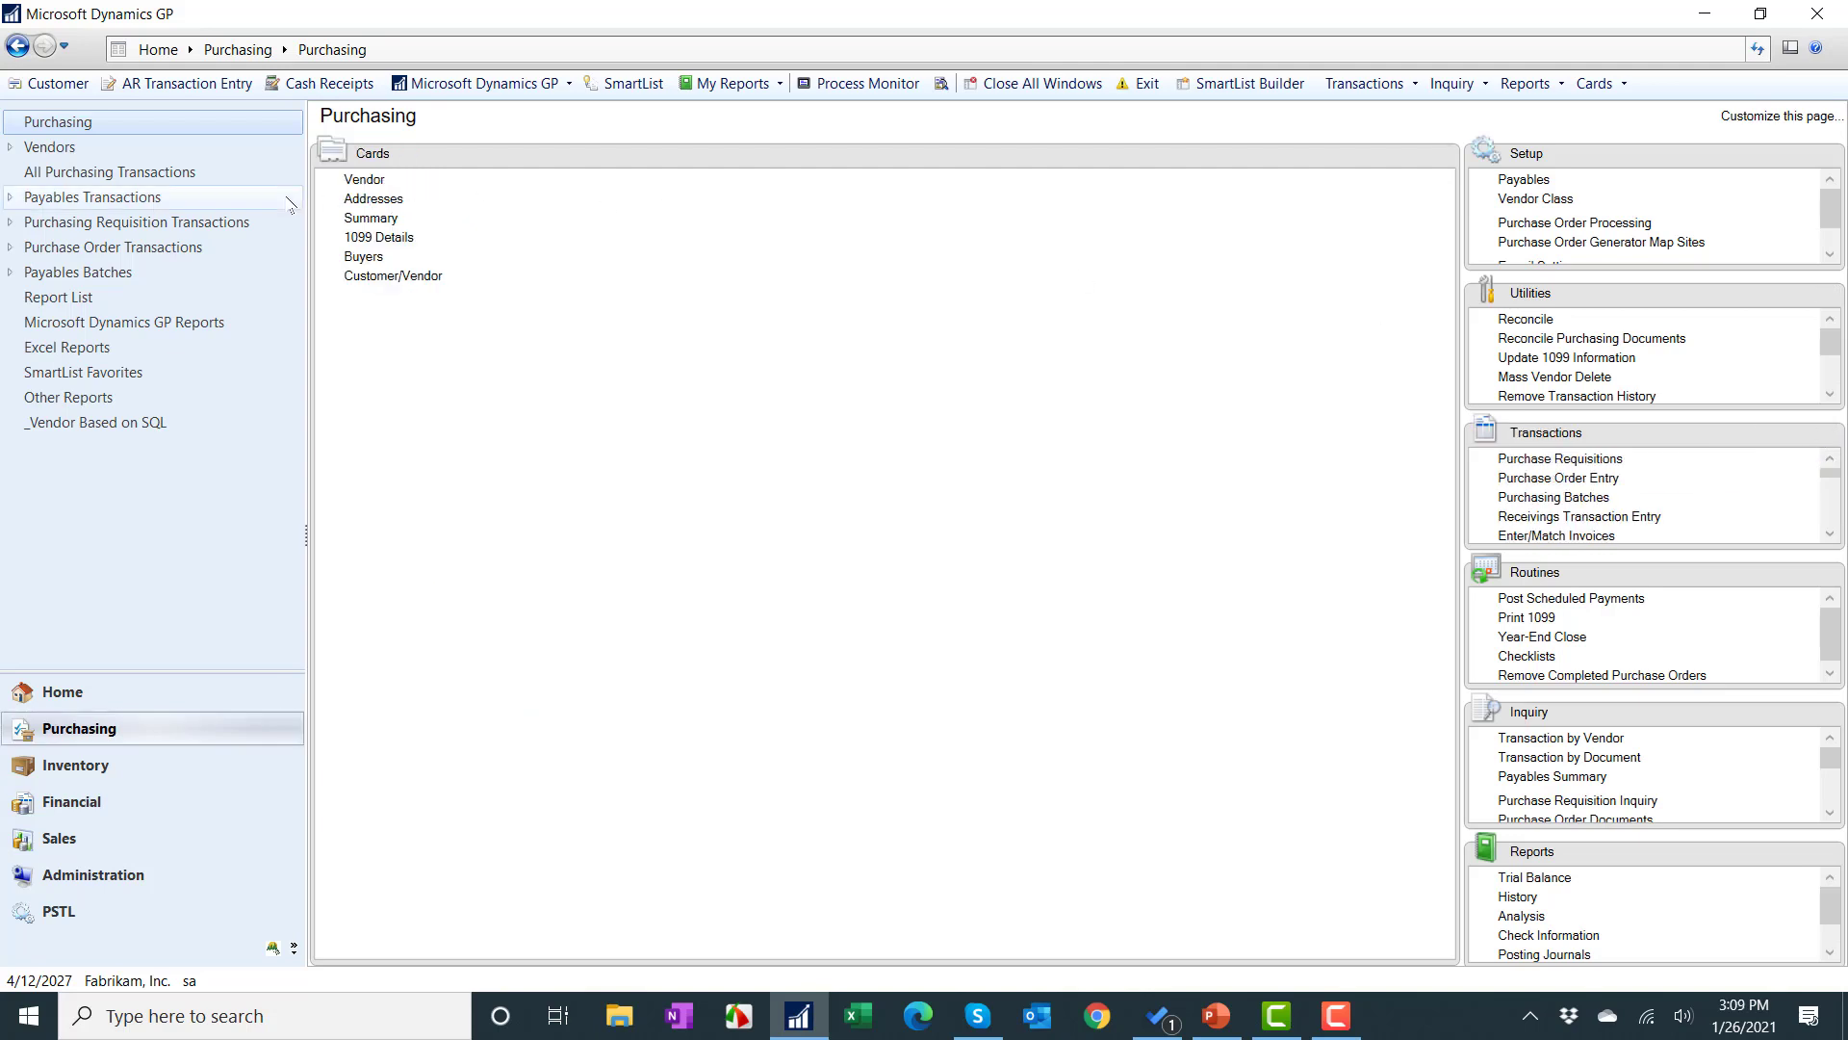
pyautogui.click(363, 181)
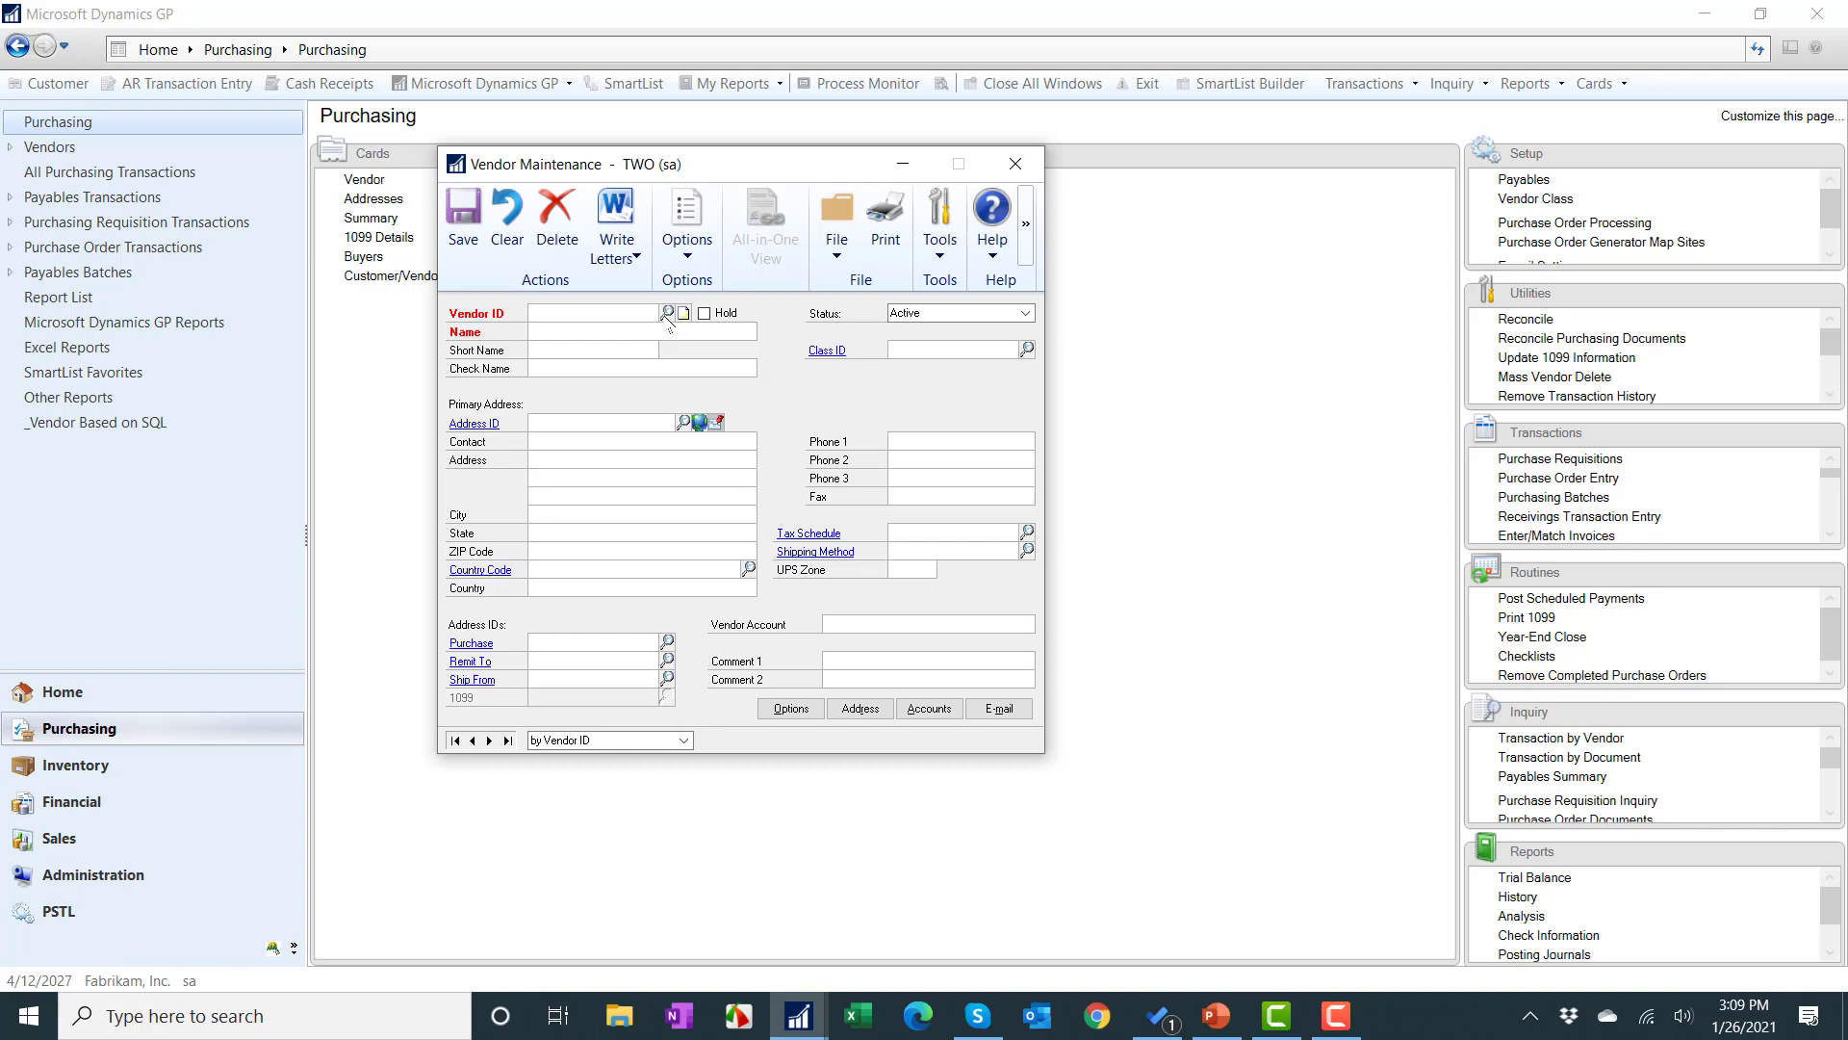
pyautogui.click(667, 313)
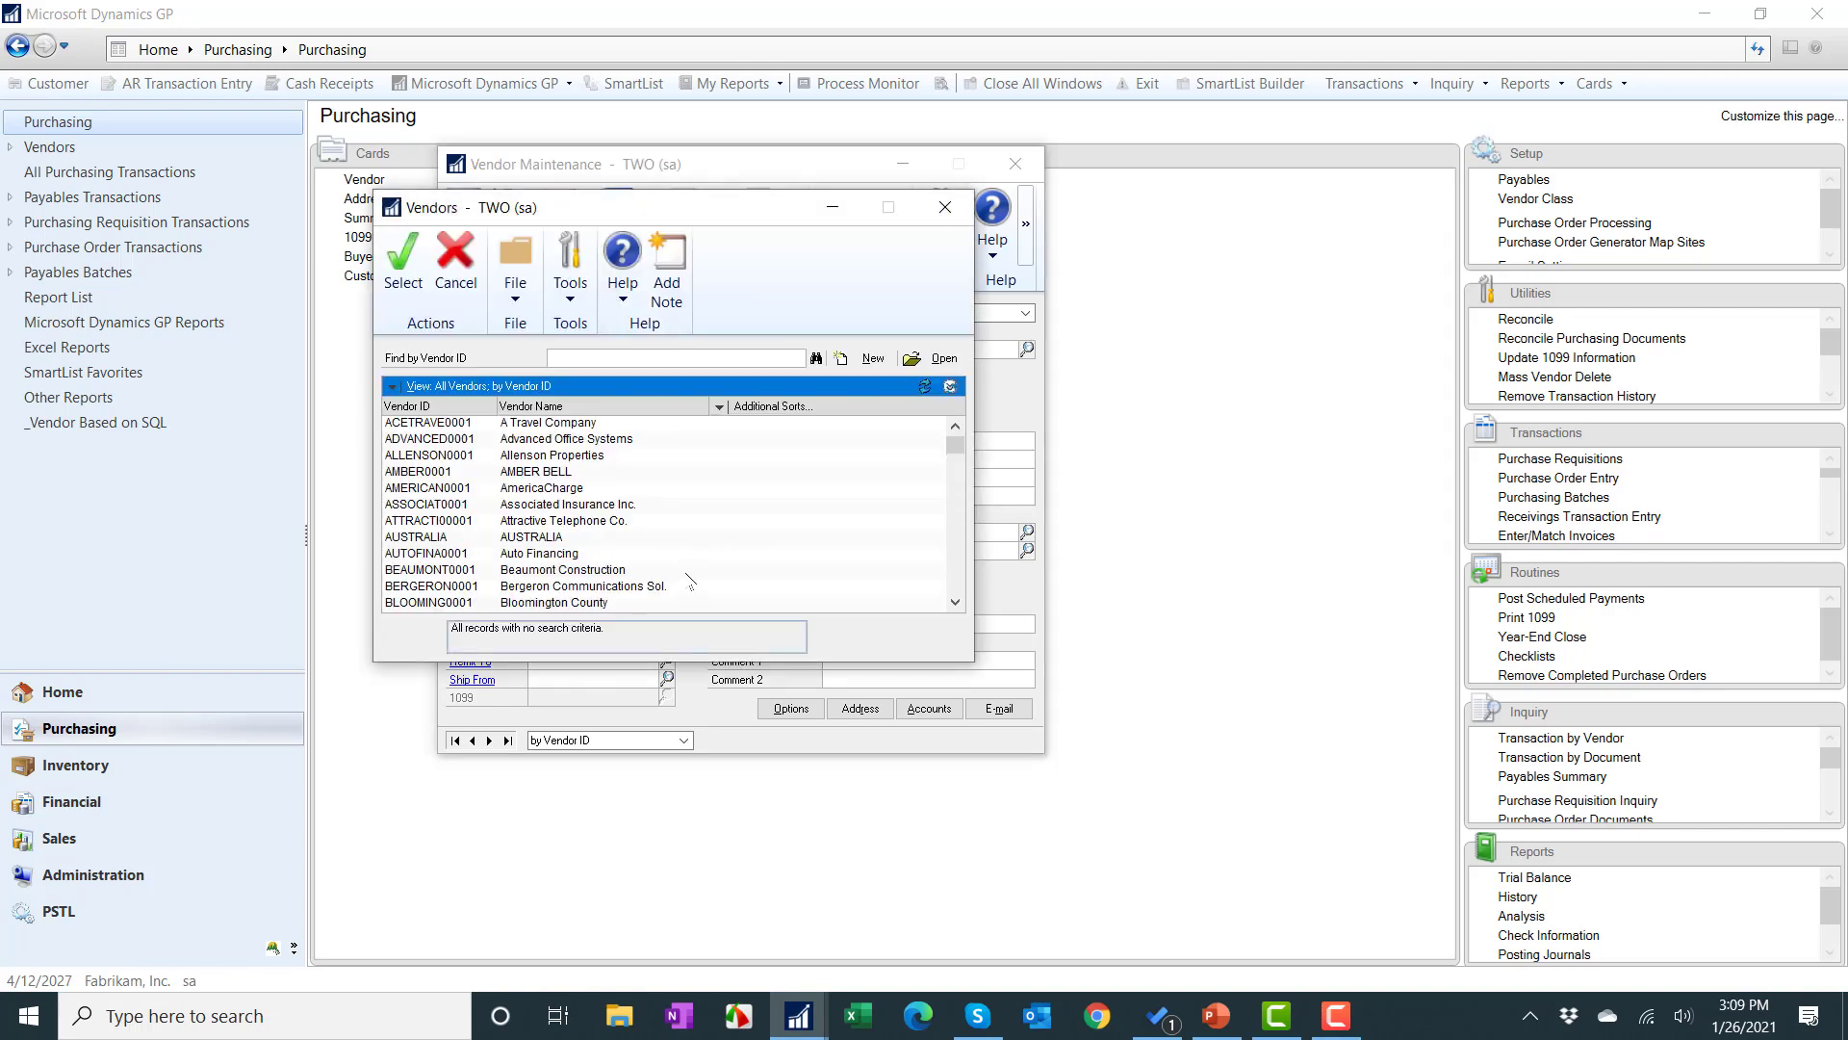
pyautogui.doubleClick(606, 569)
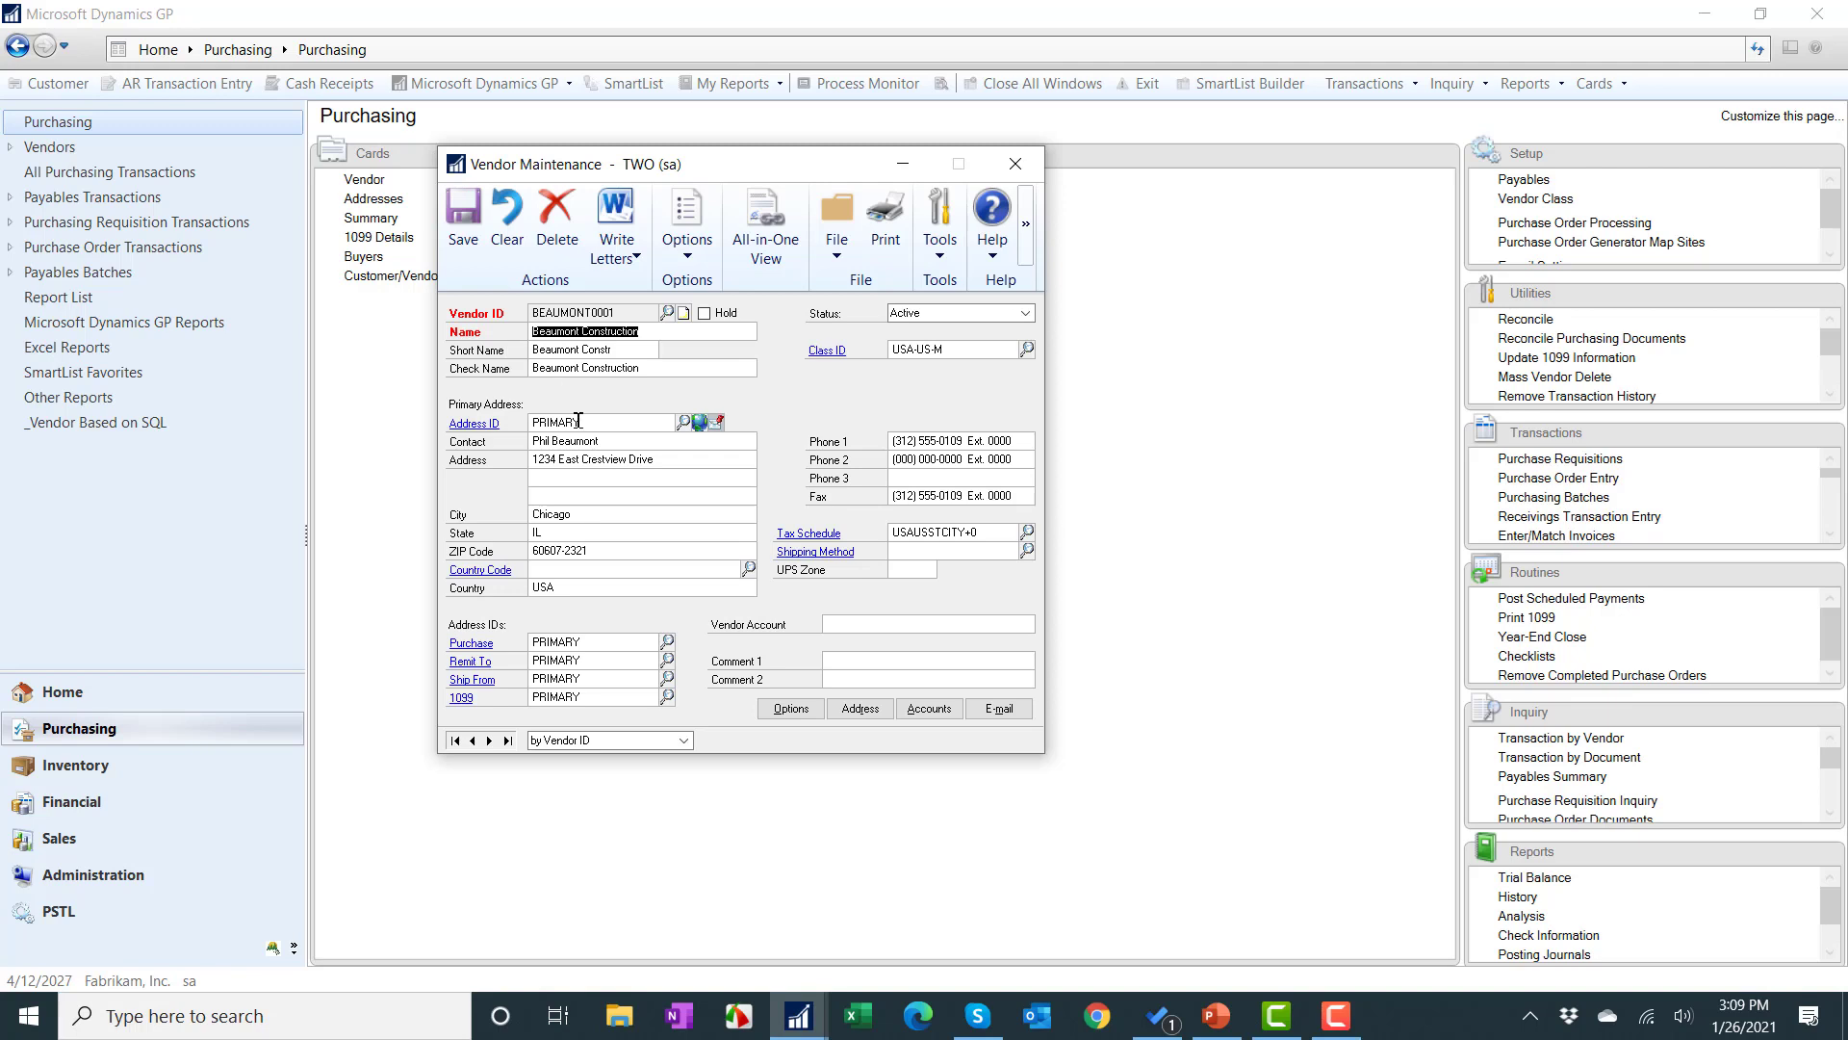
pyautogui.write('John Beaumont')
# - In the vendor's Options, keep the 1099 Tax Type as Nonemployee Compensation
pyautogui.click(791, 710)
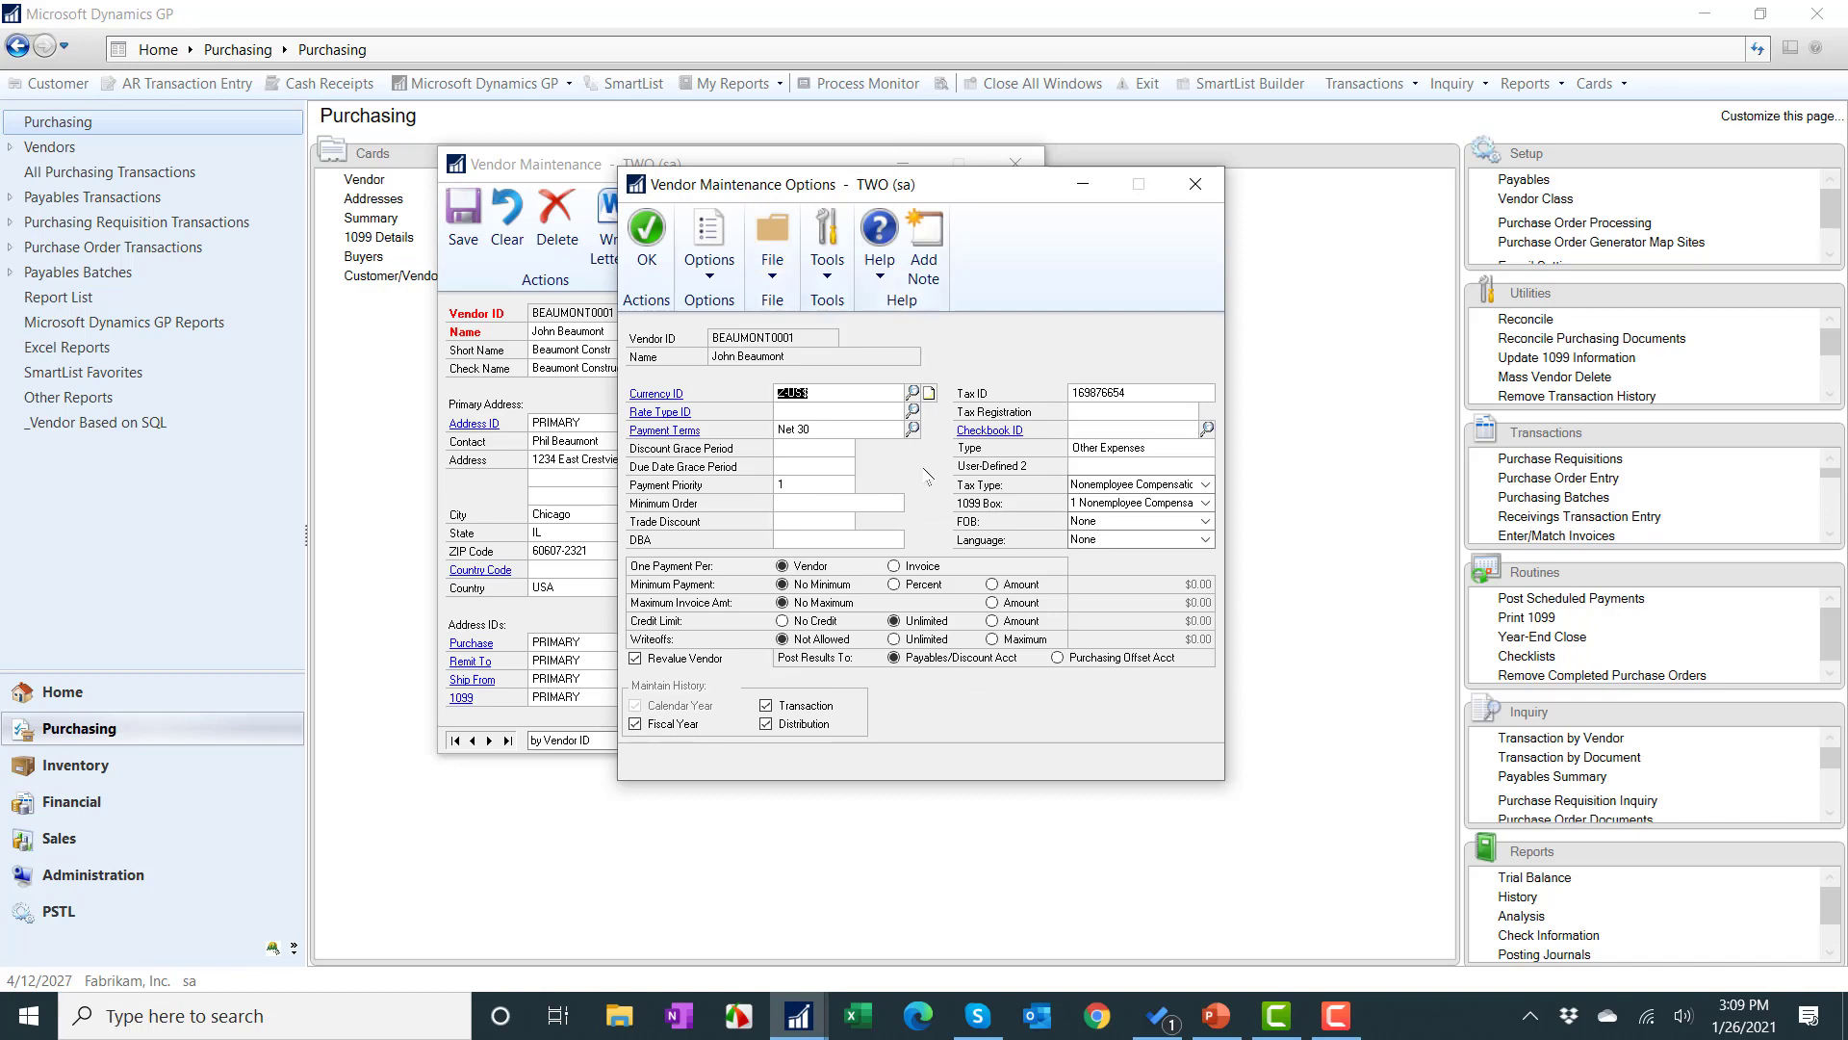
pyautogui.click(1176, 486)
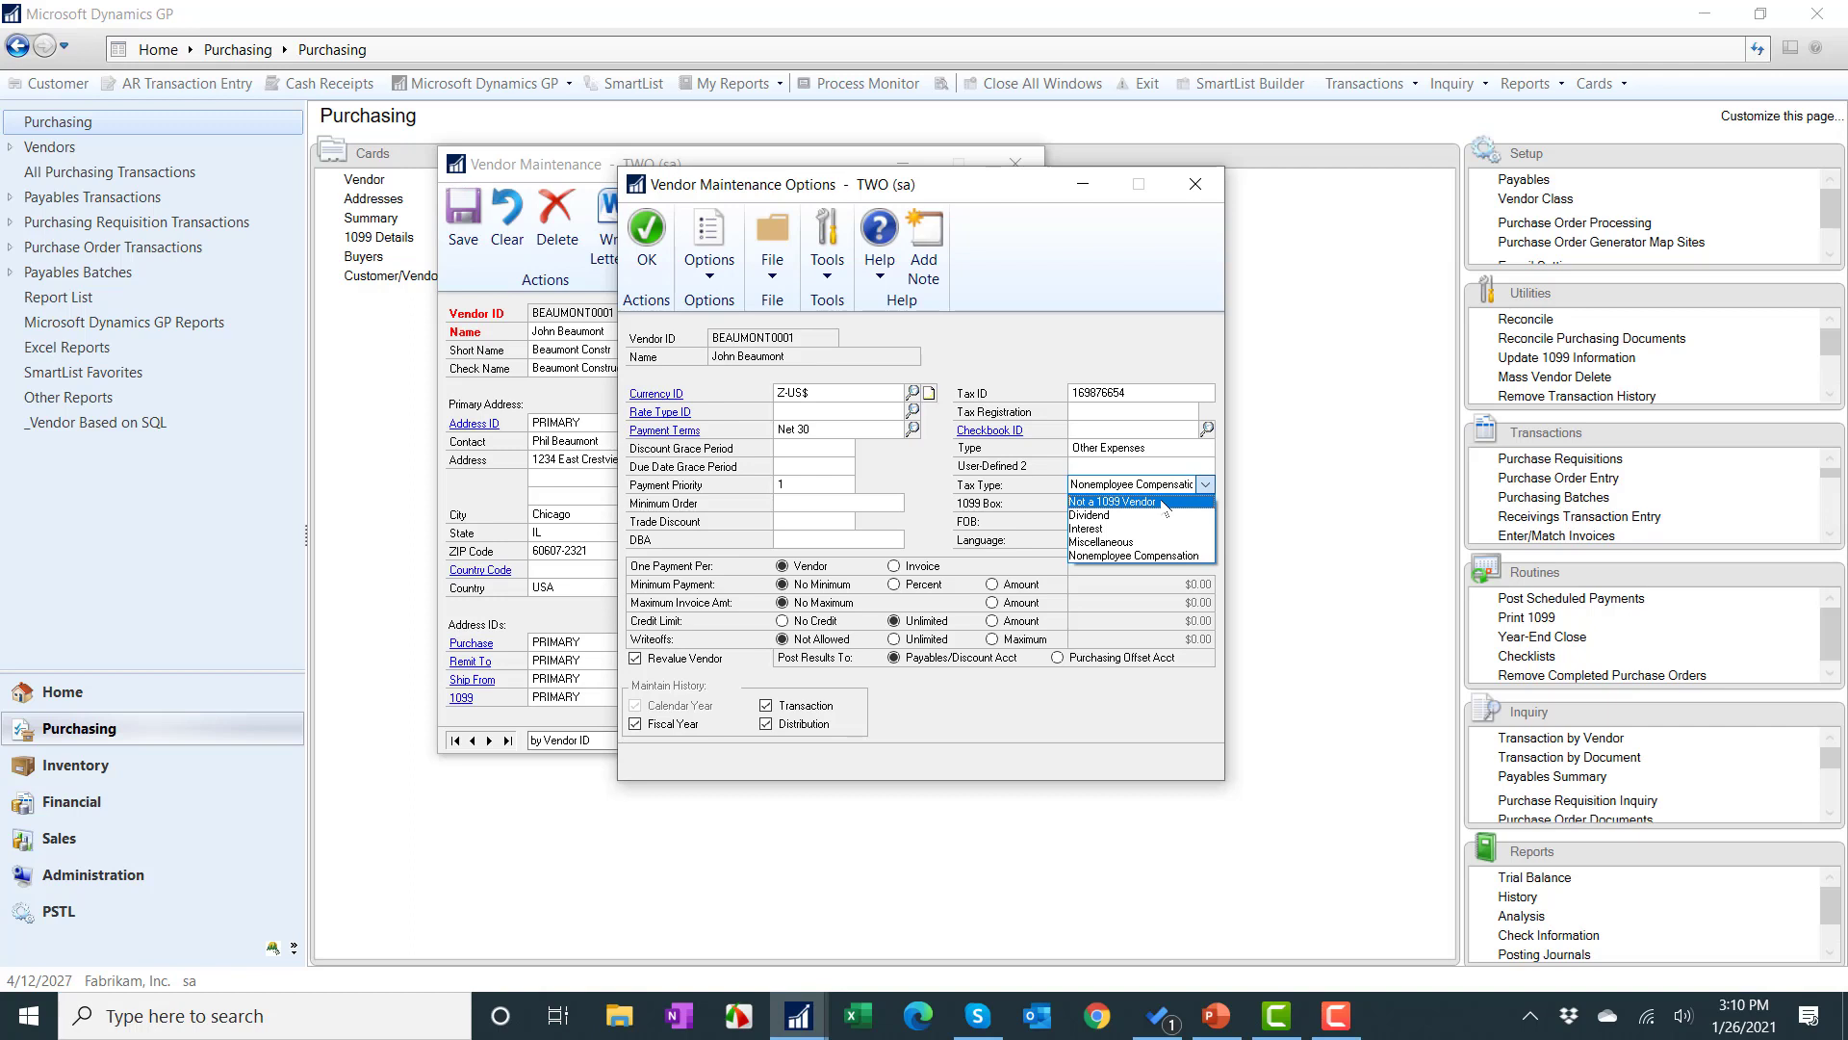
pyautogui.click(1152, 555)
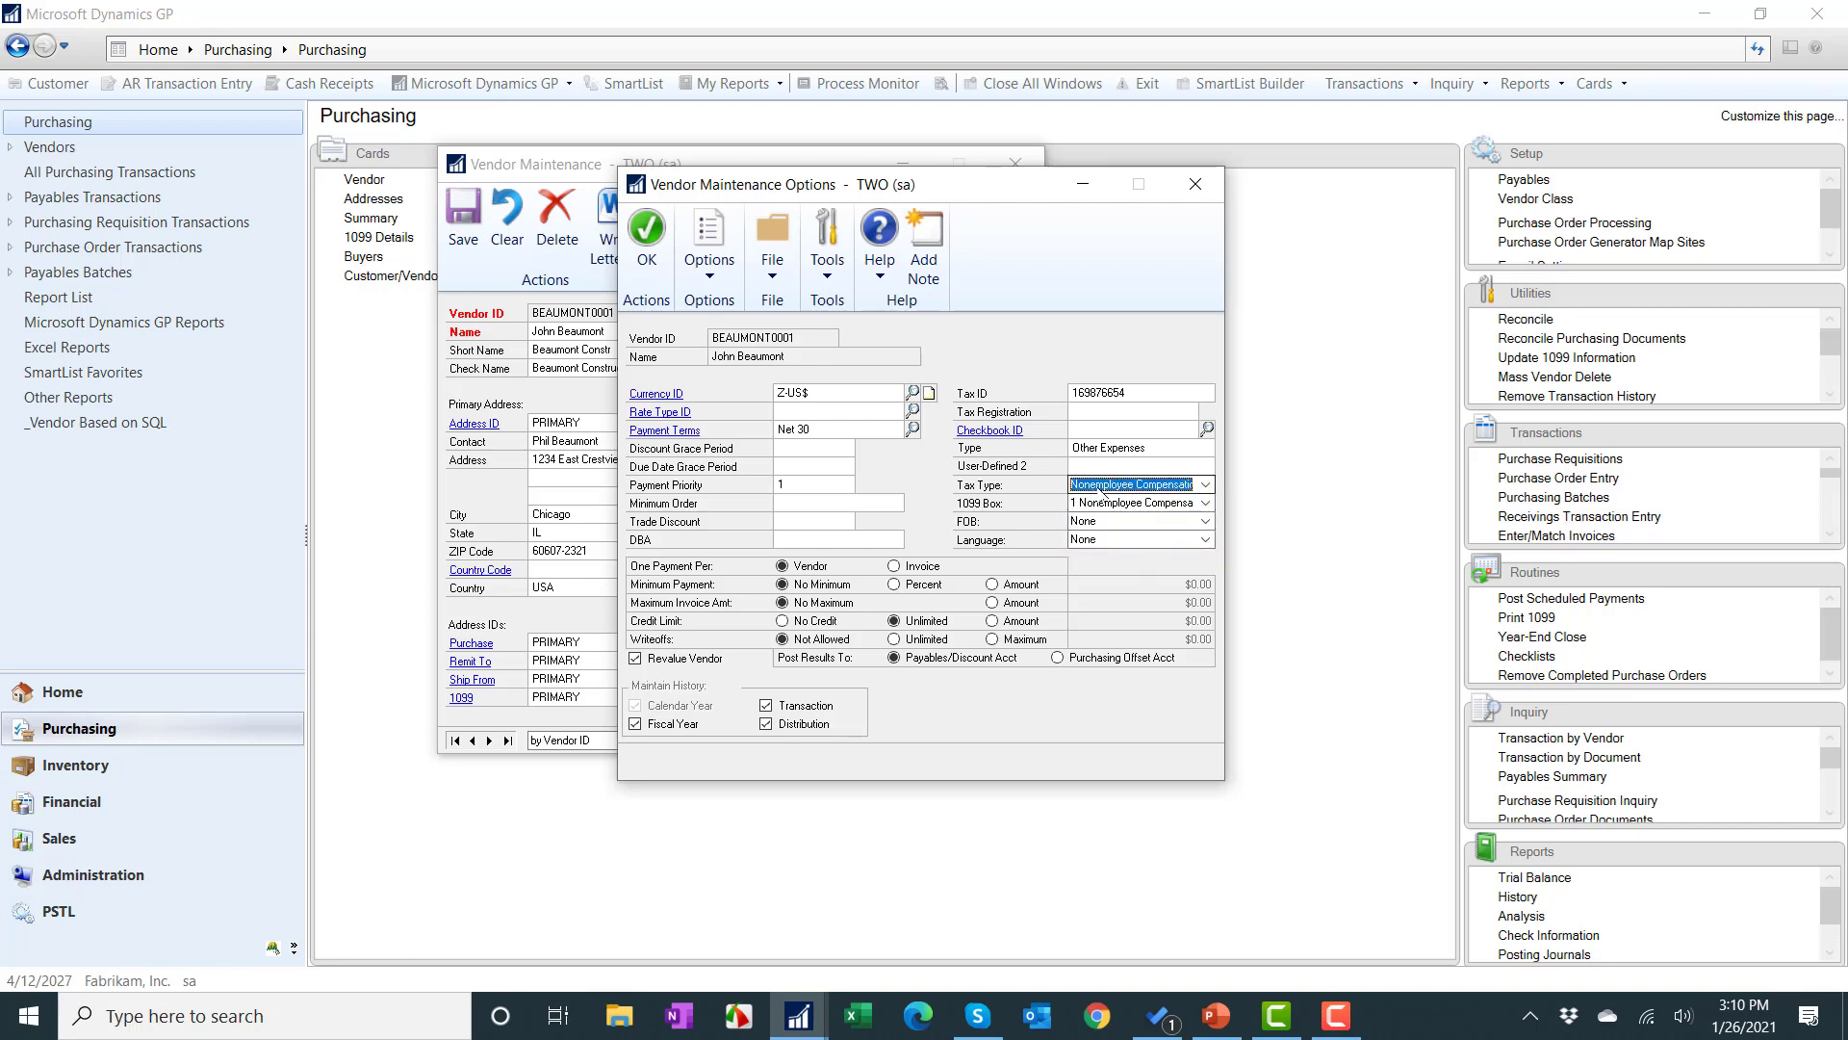
# - Review the tax ID value and enter Beaumont Builders as the DBA name
pyautogui.doubleClick(1122, 387)
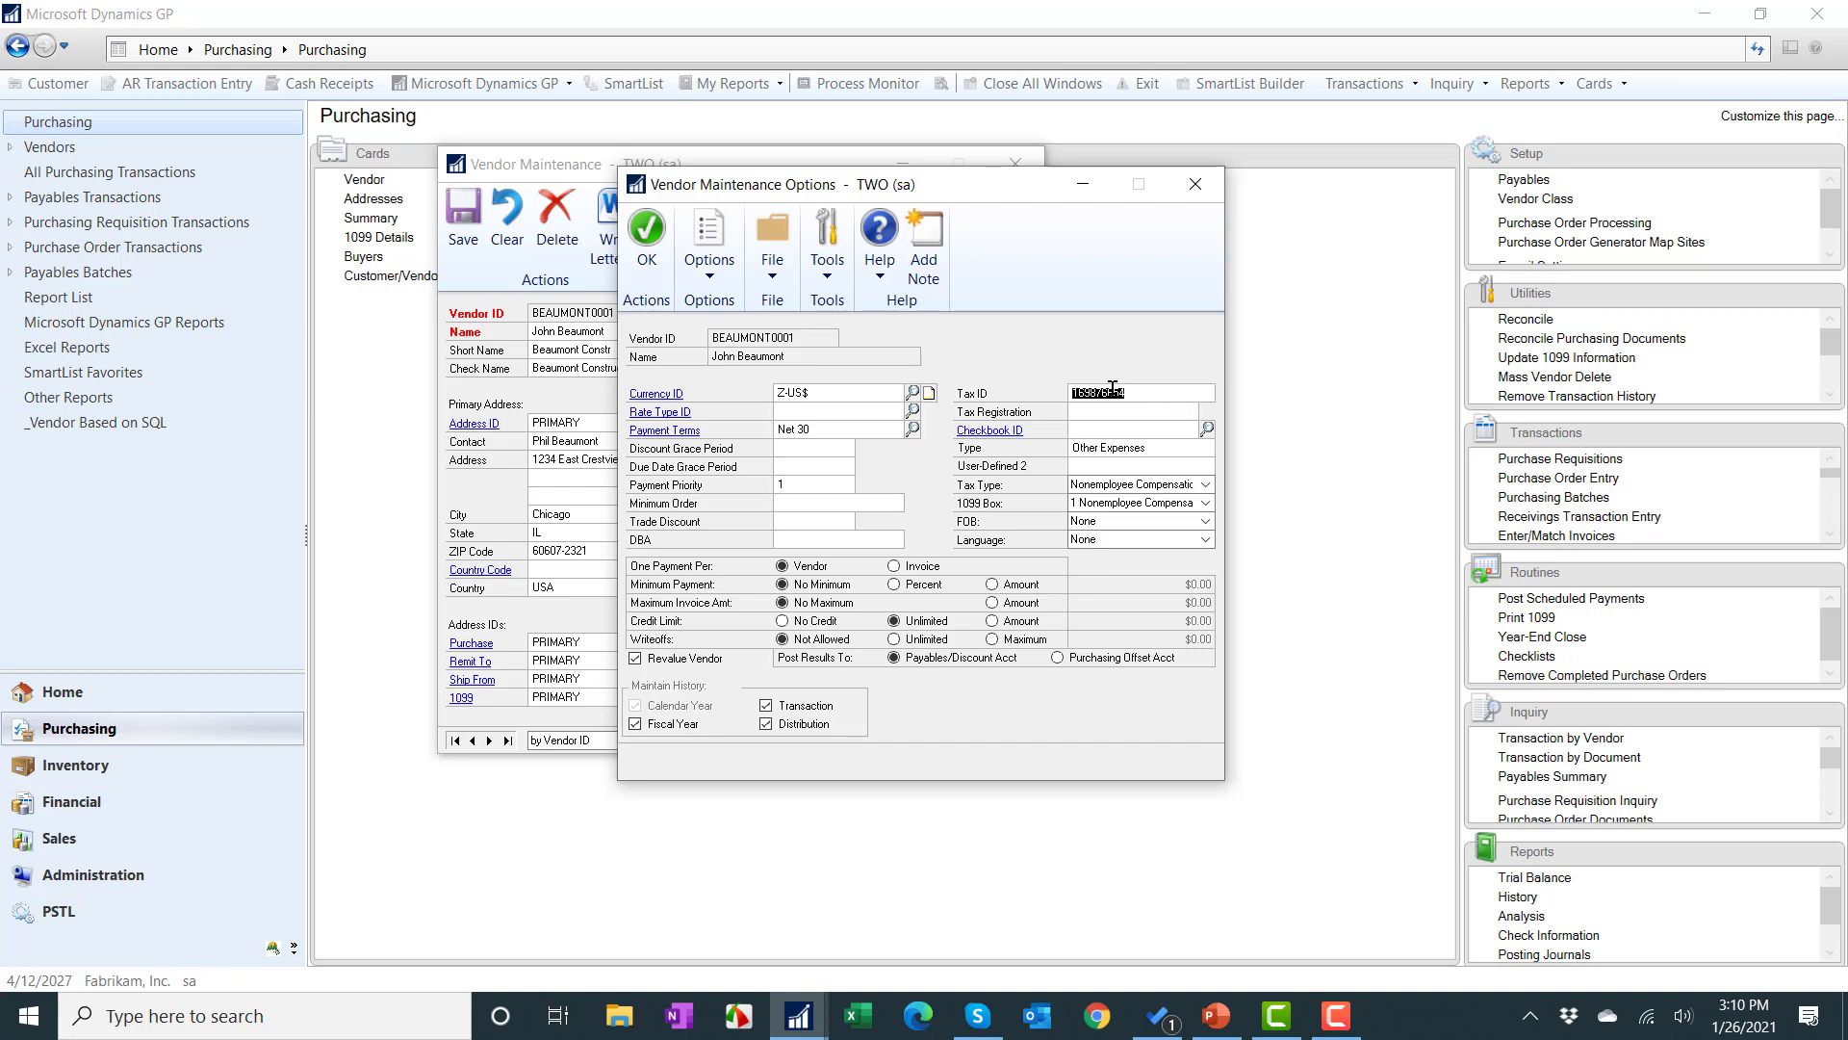
pyautogui.click(1089, 414)
pyautogui.click(1100, 411)
pyautogui.doubleClick(1143, 391)
pyautogui.click(787, 545)
pyautogui.write('Beaumont Builders')
# - Accept the options, save and close the vendor card, and expand the Purchasing transactions list
pyautogui.click(647, 233)
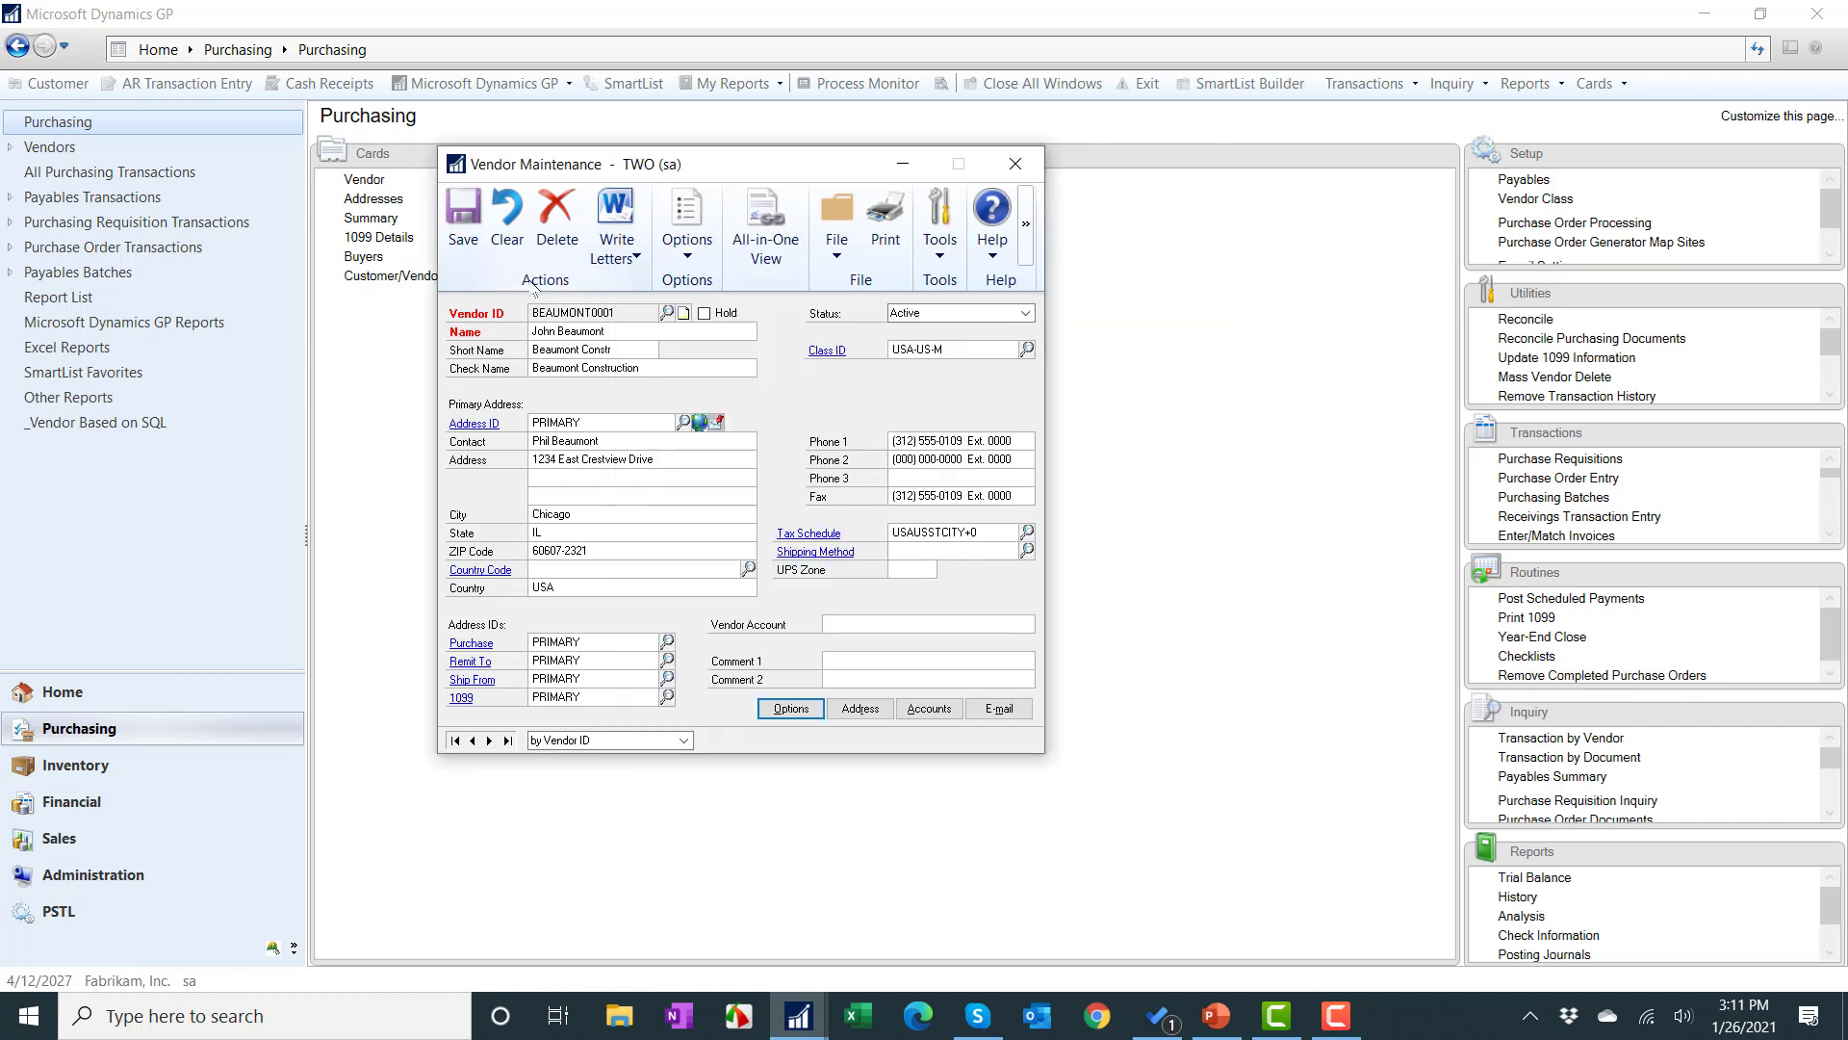
pyautogui.click(463, 241)
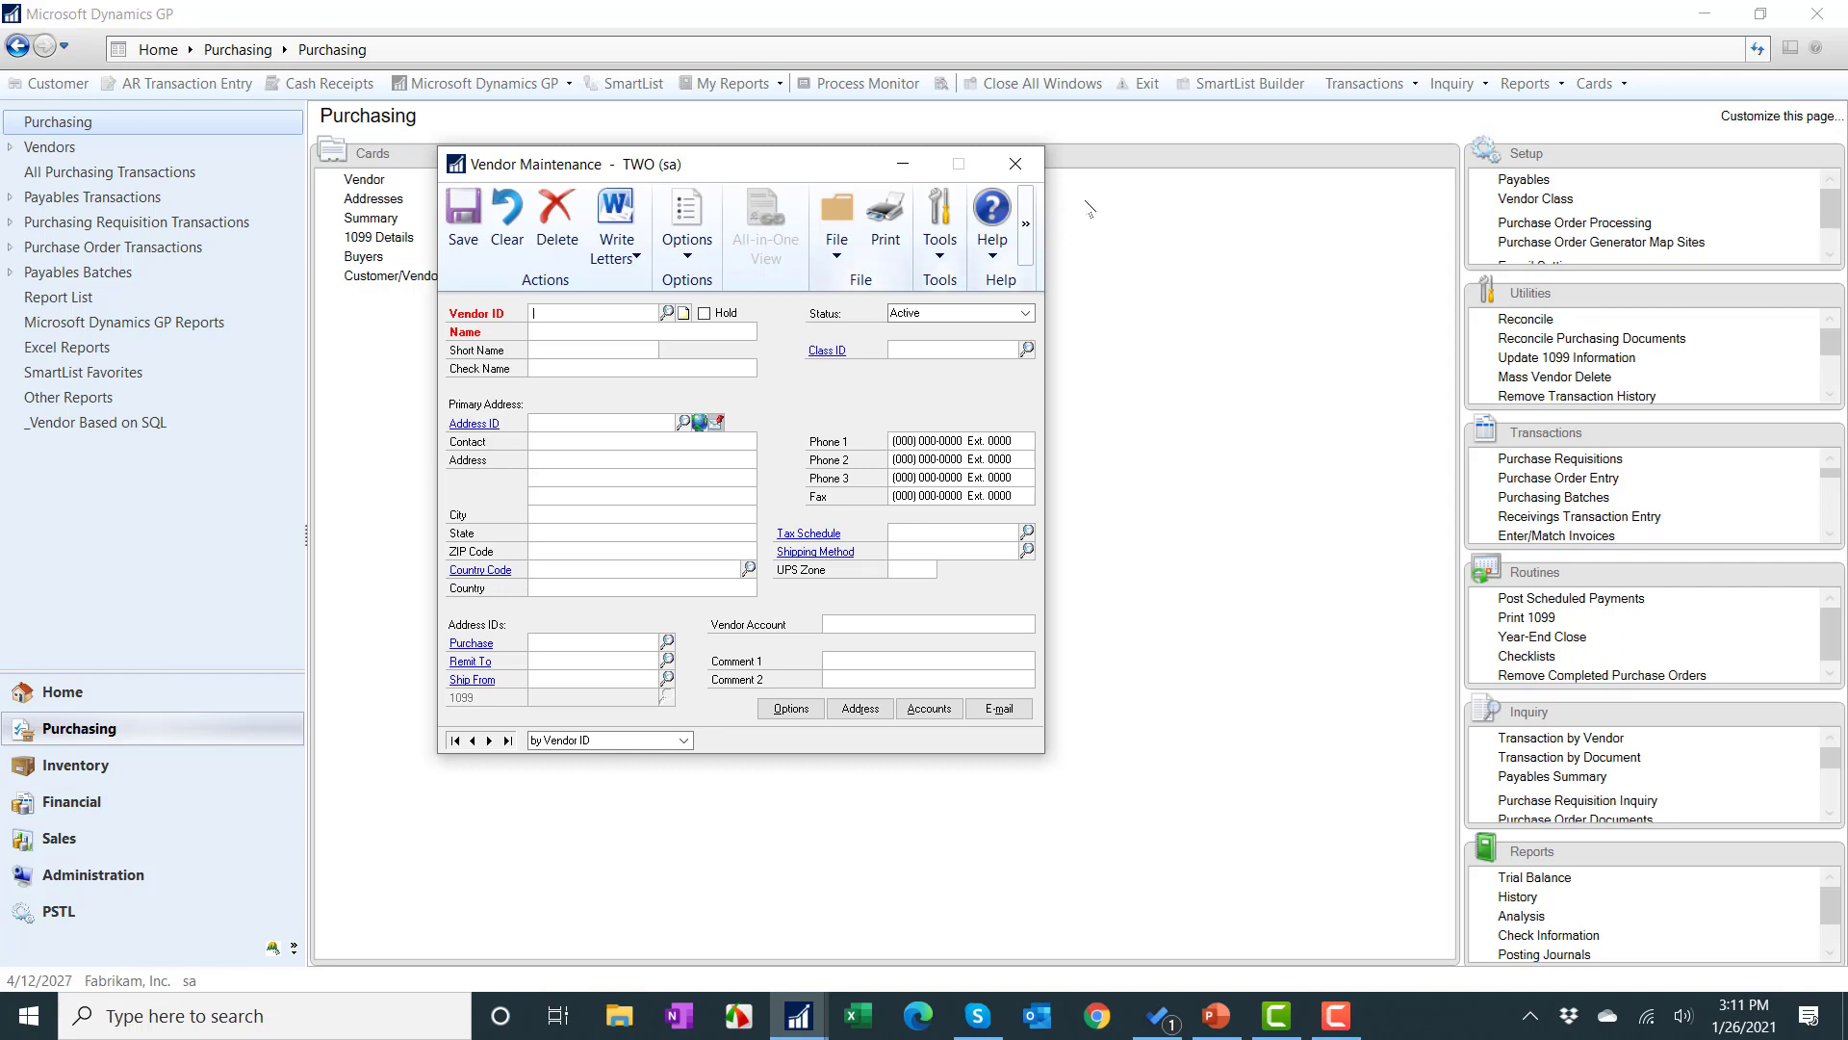
pyautogui.click(1014, 164)
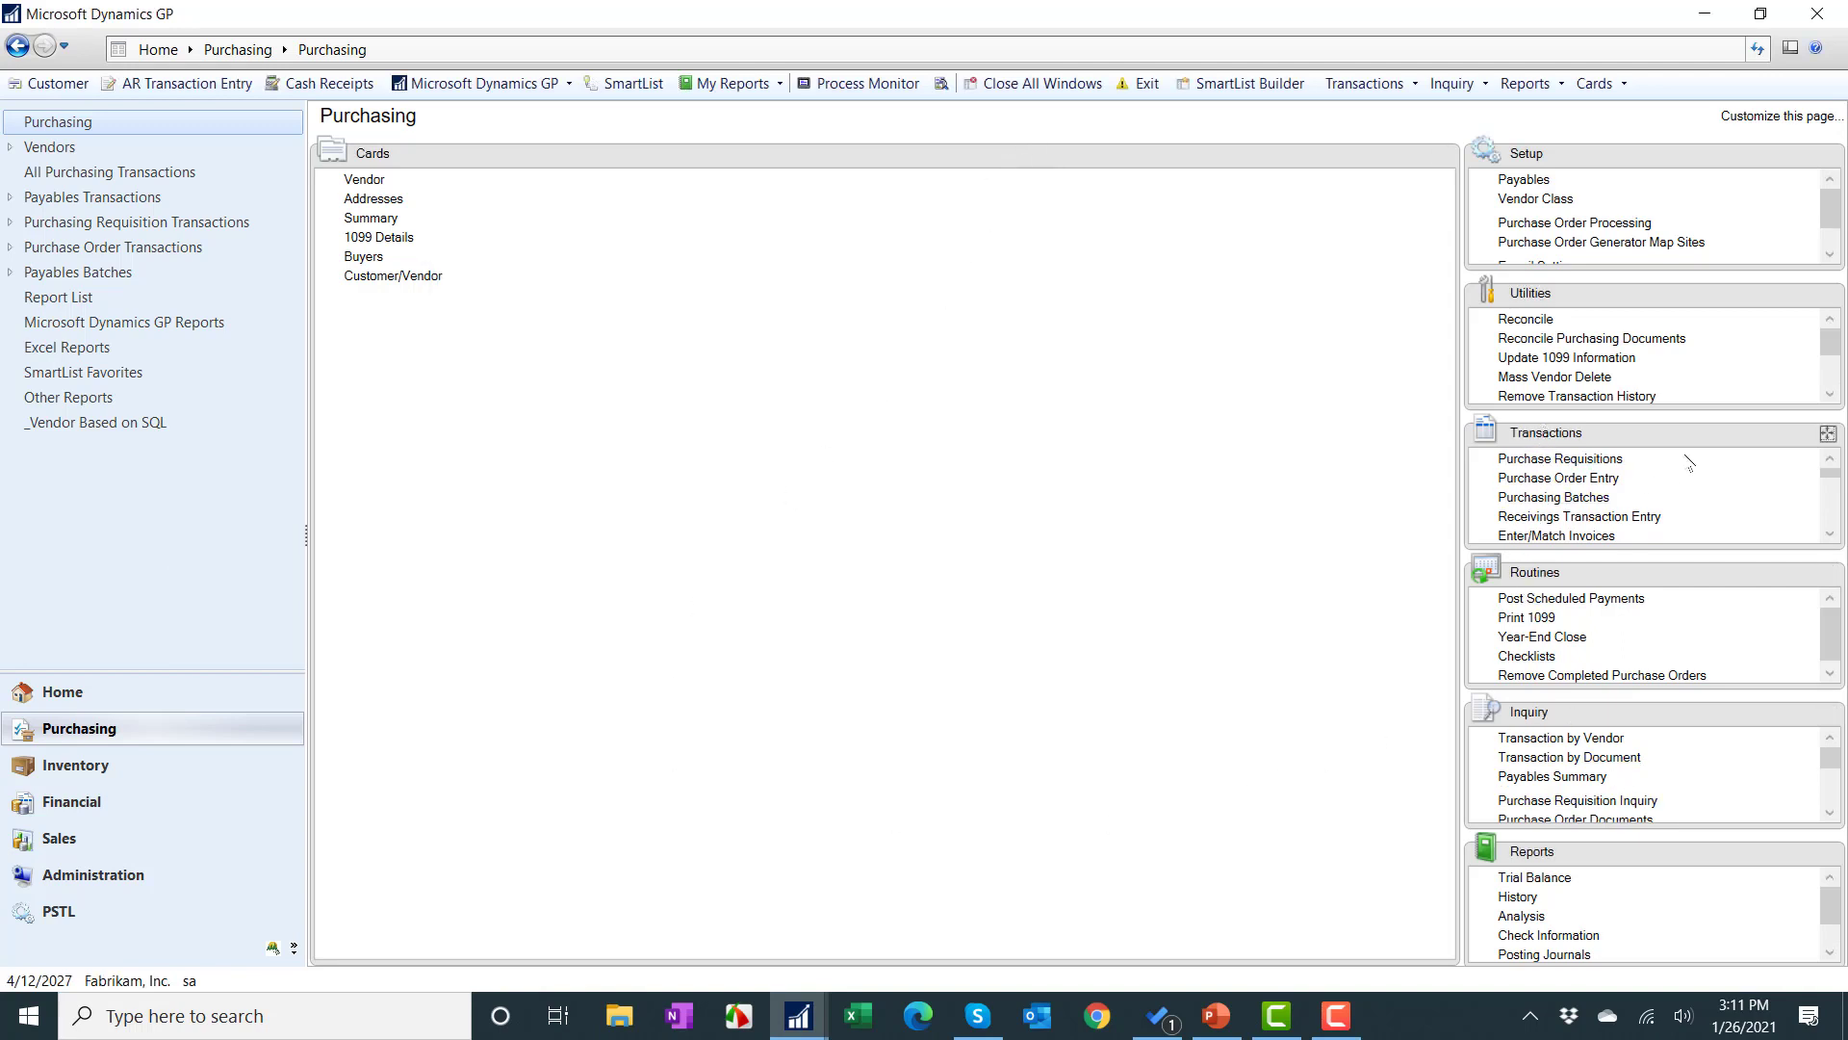
pyautogui.click(1827, 435)
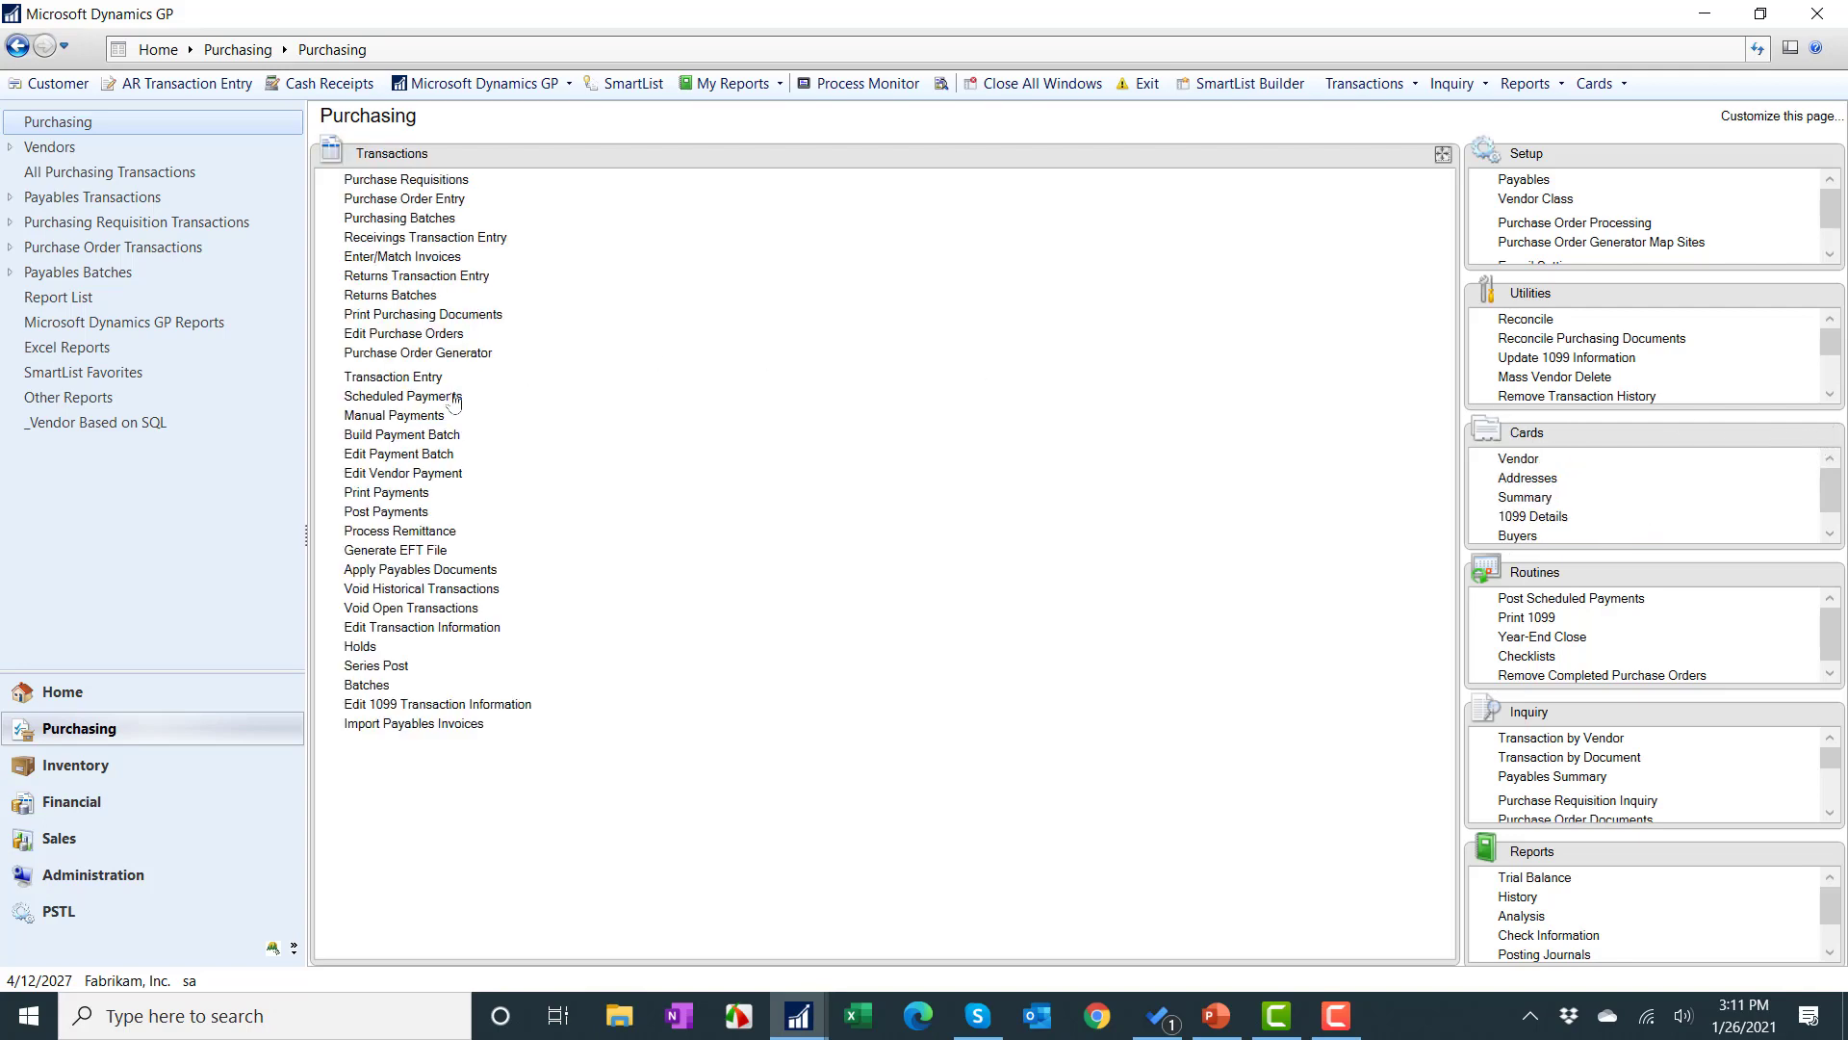
# - Start a payables invoice for vendor BEAUMONT0001 with document number TEST12
pyautogui.click(422, 380)
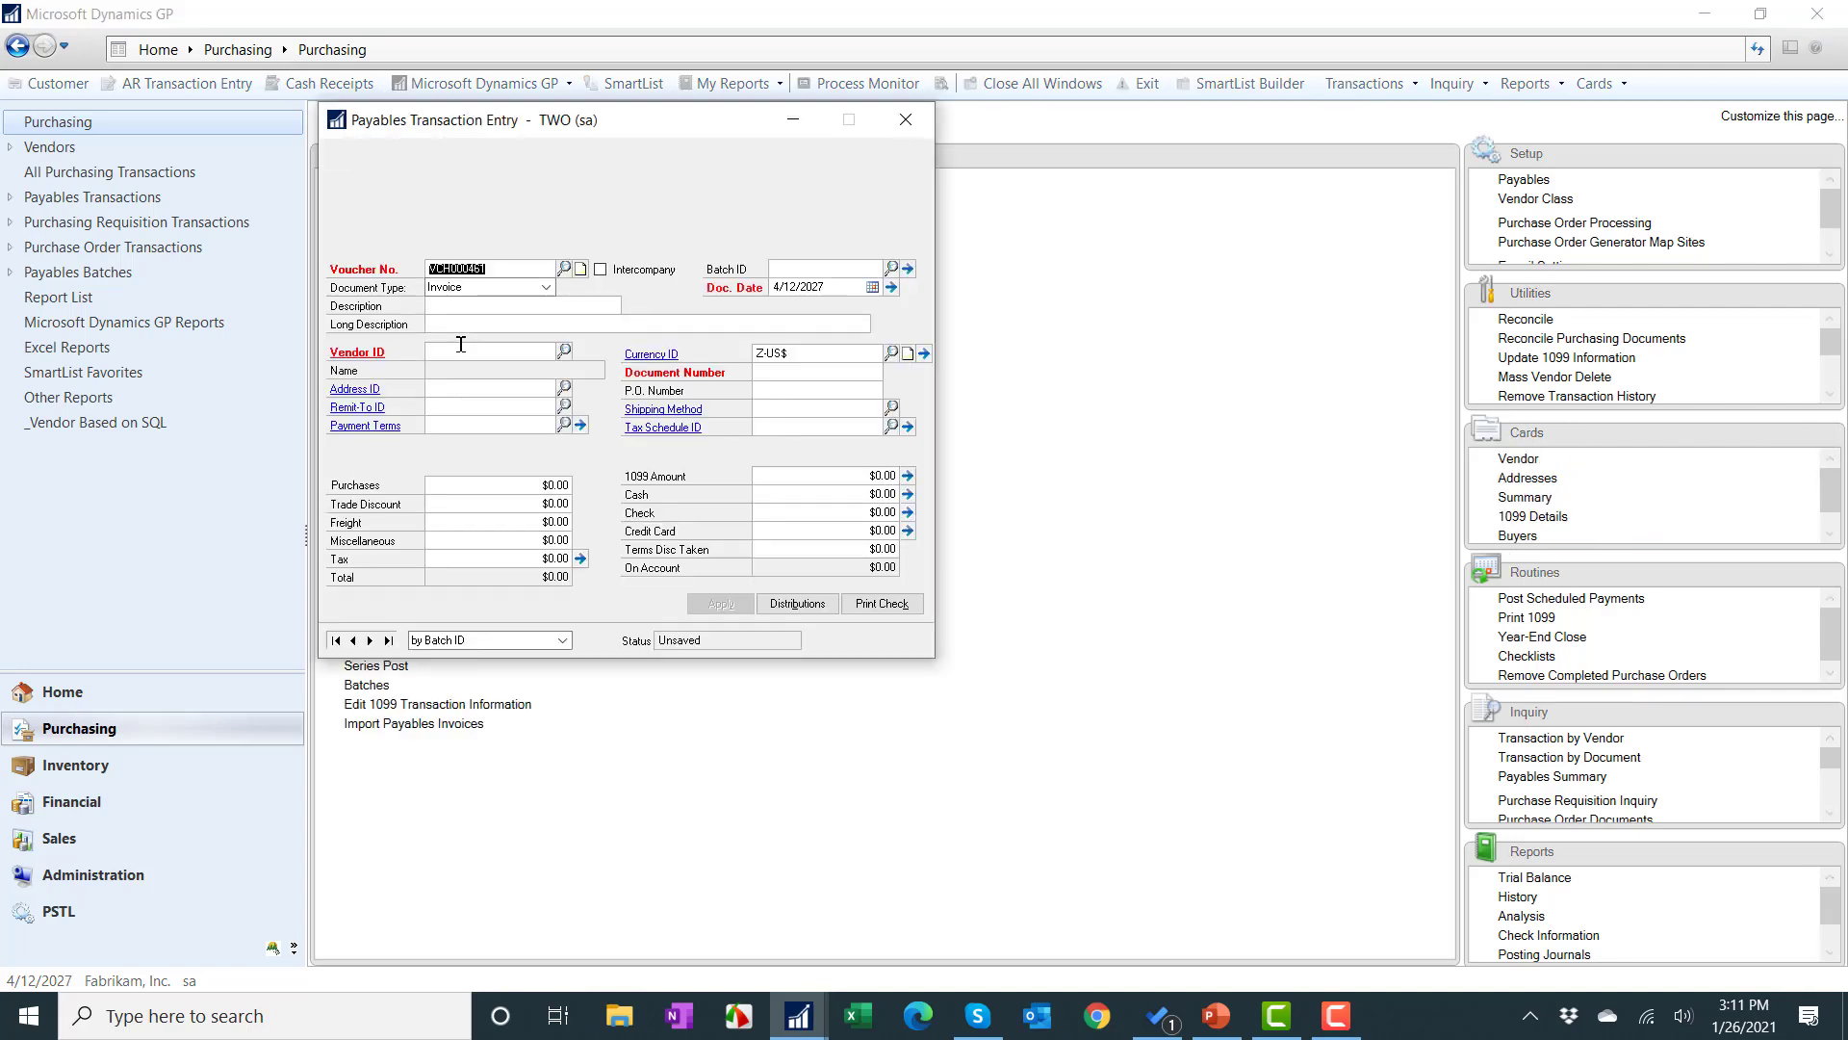
pyautogui.write('B')
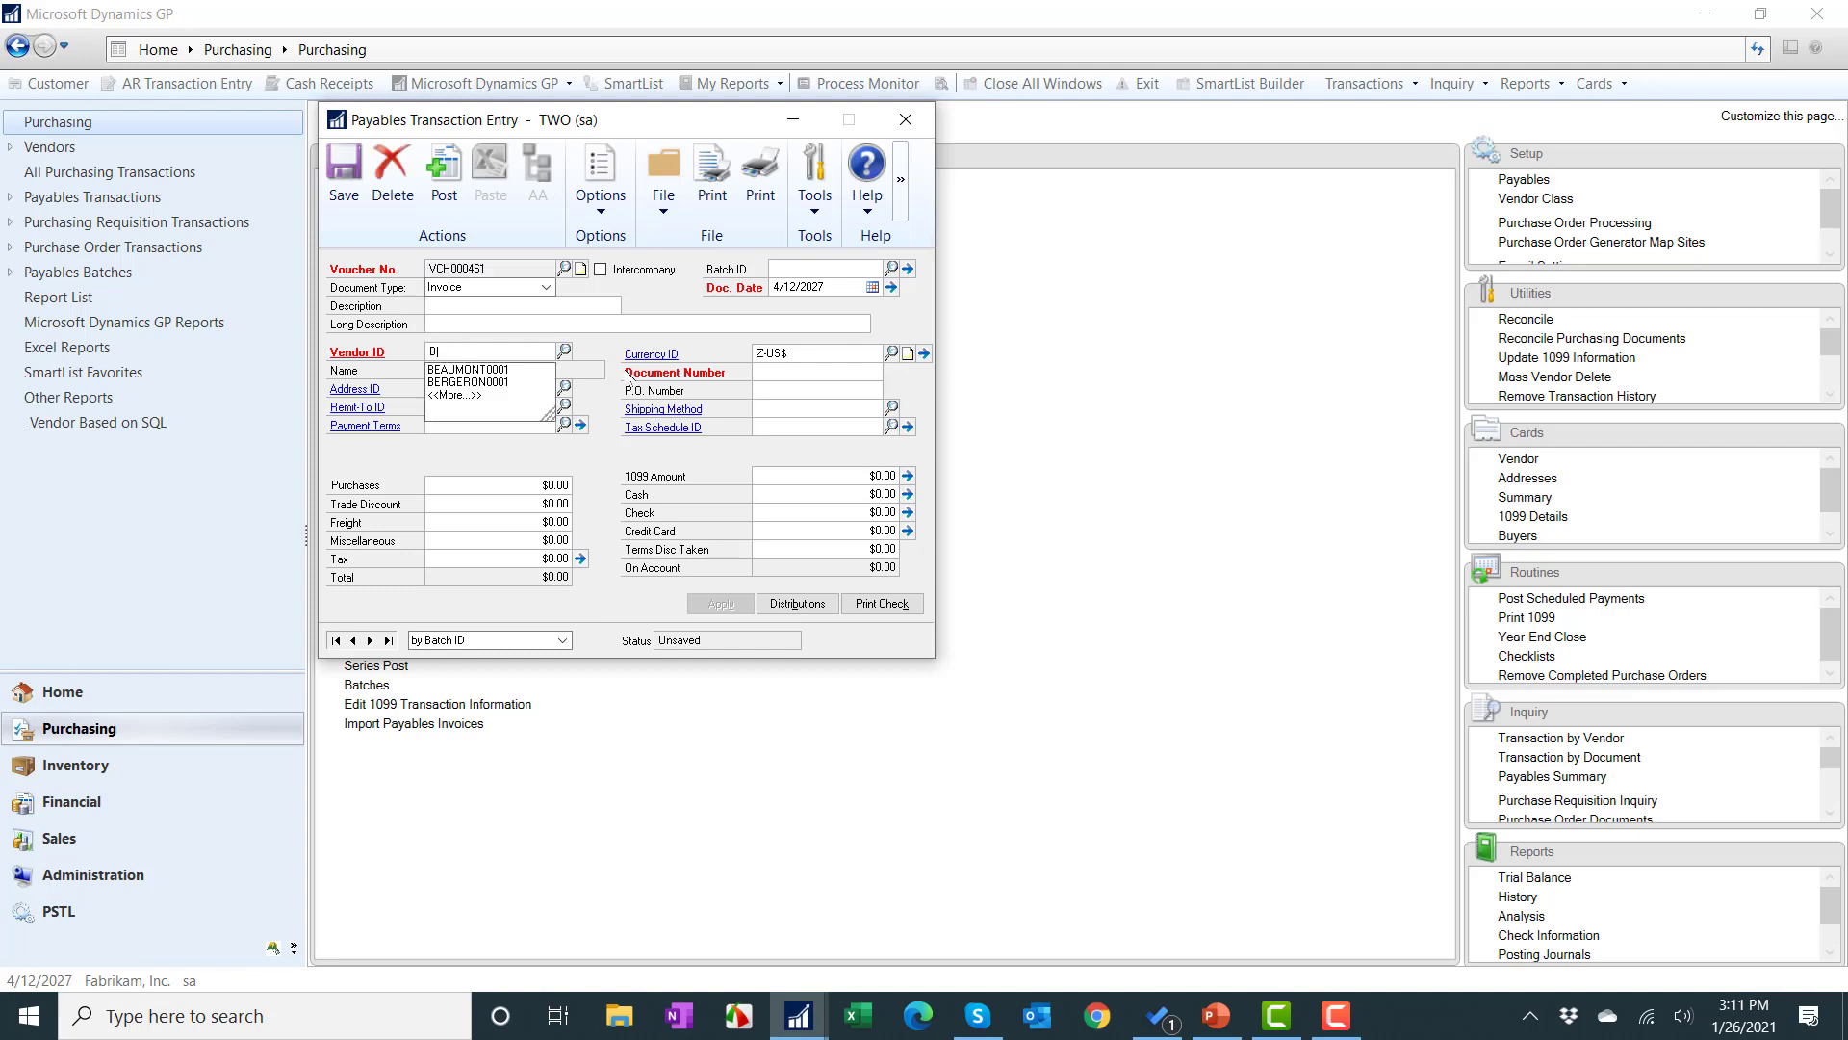
pyautogui.press('Down')
pyautogui.press('Tab')
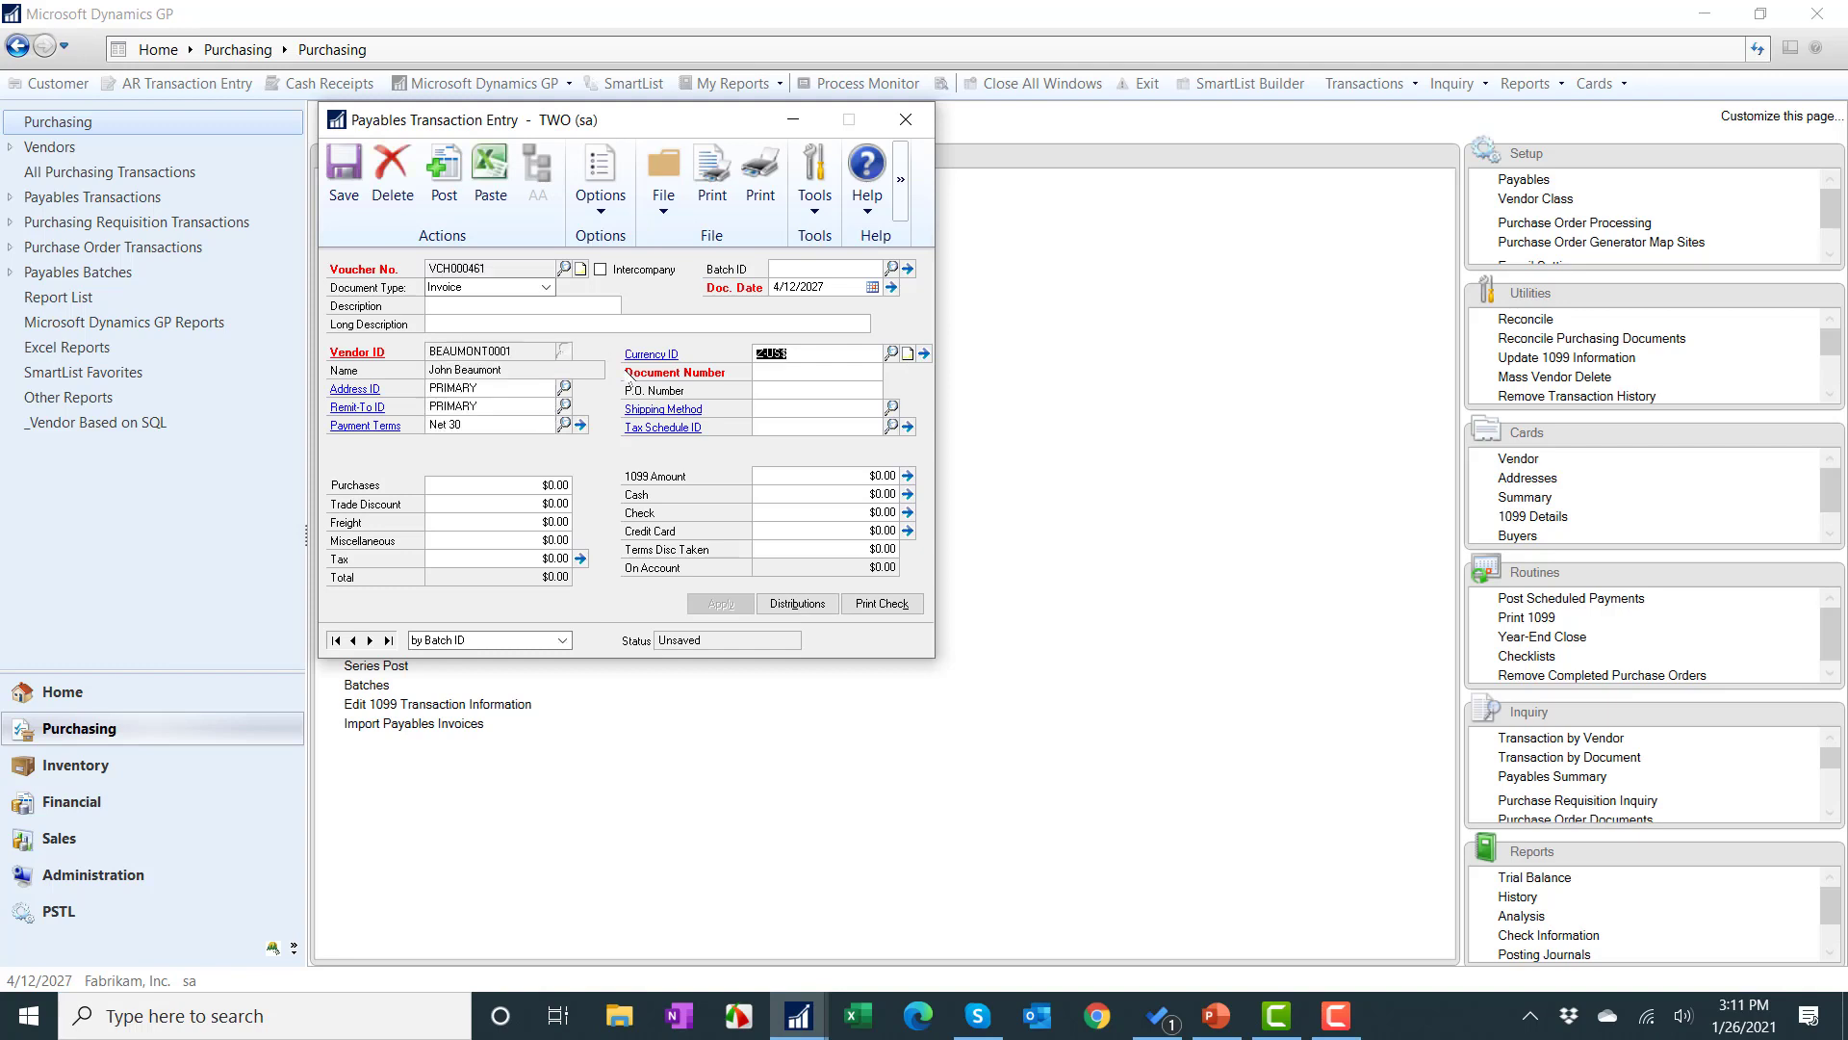
pyautogui.press('Tab')
pyautogui.write('TEST12')
# - Enter purchases of 100 and bring up the invoice's 1099 amount details
pyautogui.click(531, 488)
pyautogui.write('100')
pyautogui.press('Tab')
pyautogui.click(848, 476)
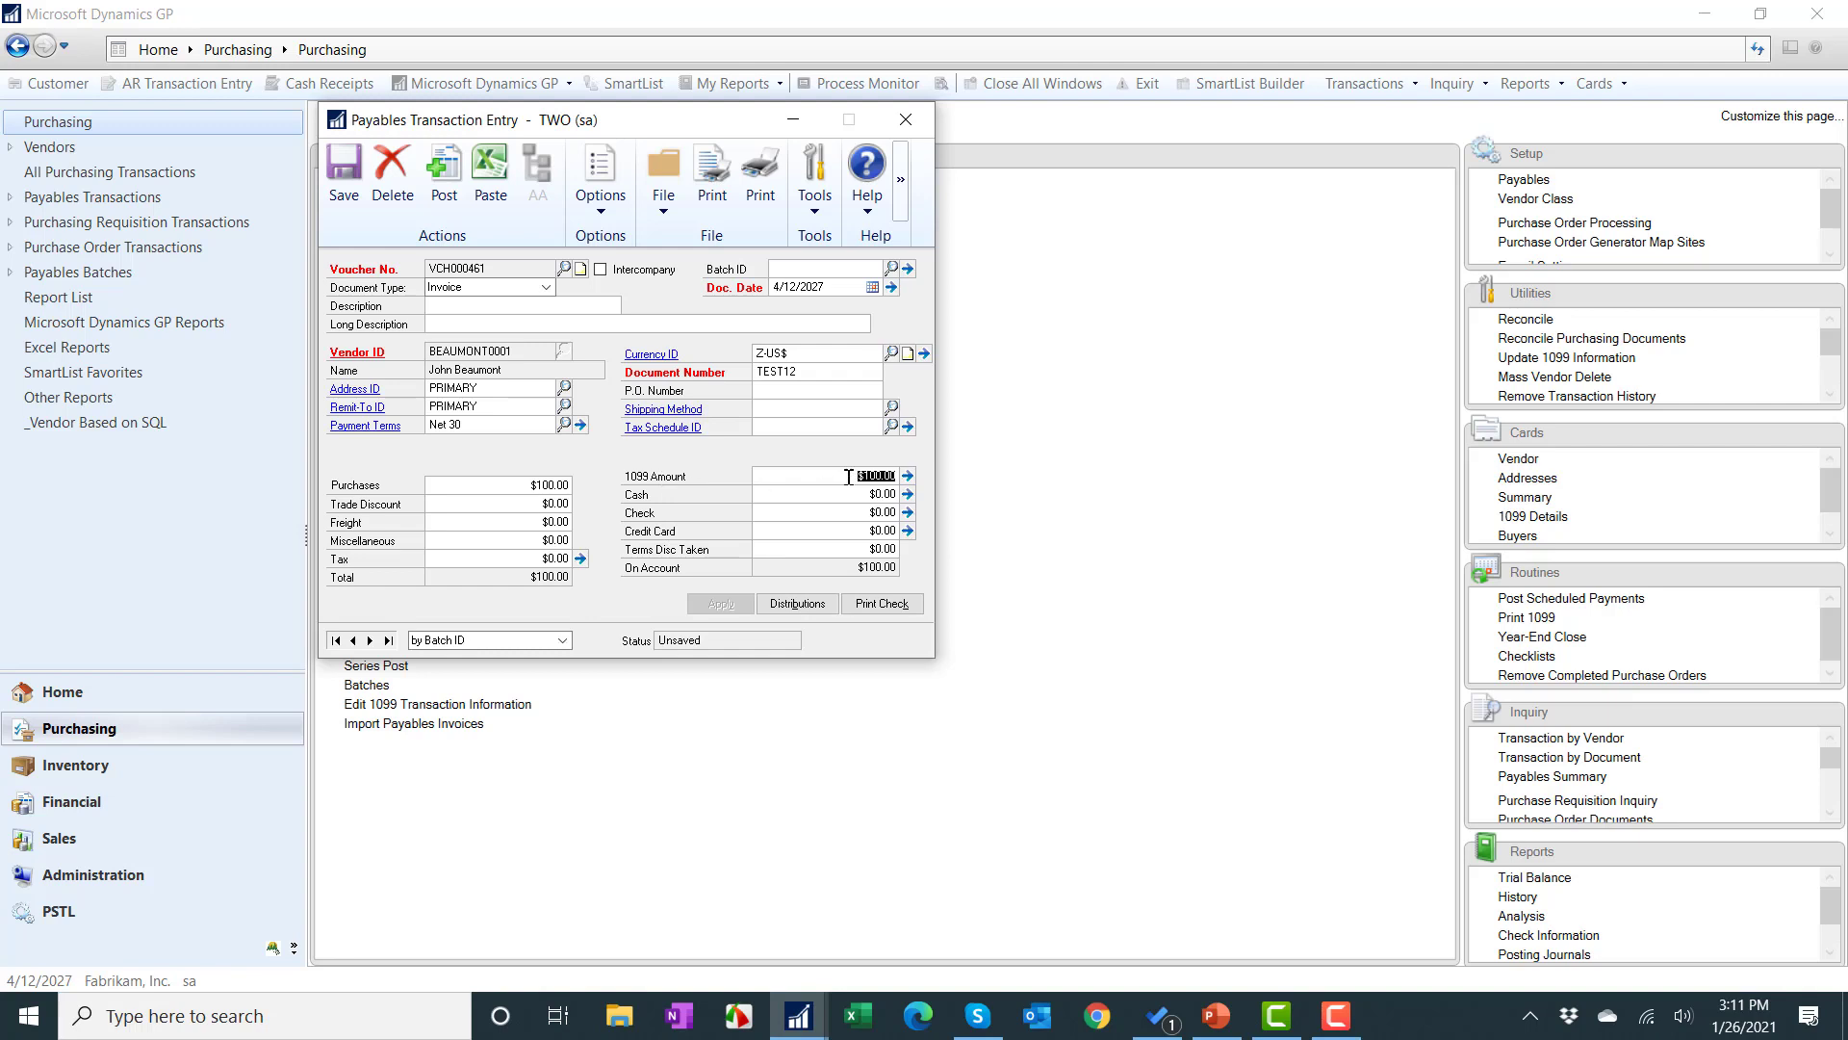
pyautogui.click(909, 475)
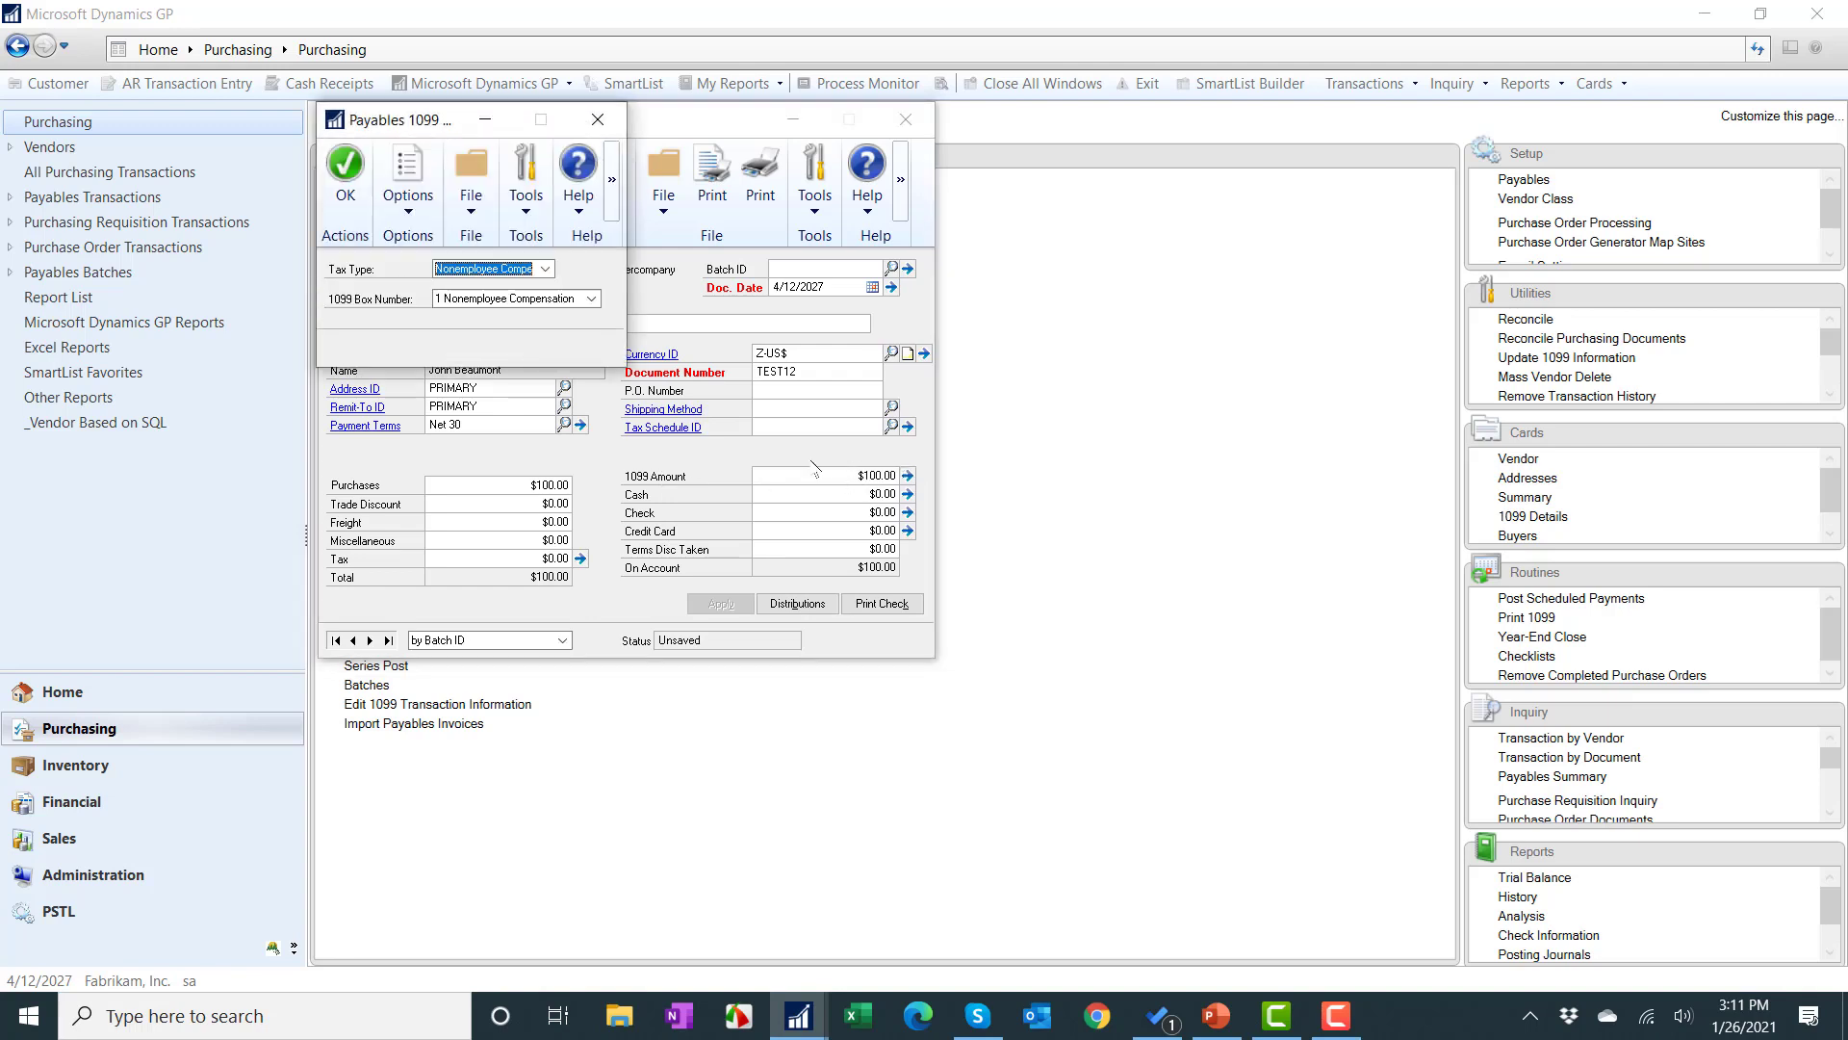
# - Confirm Nonemployee Compensation as the invoice's 1099 tax type and set the 1099 amount to 0
pyautogui.click(491, 270)
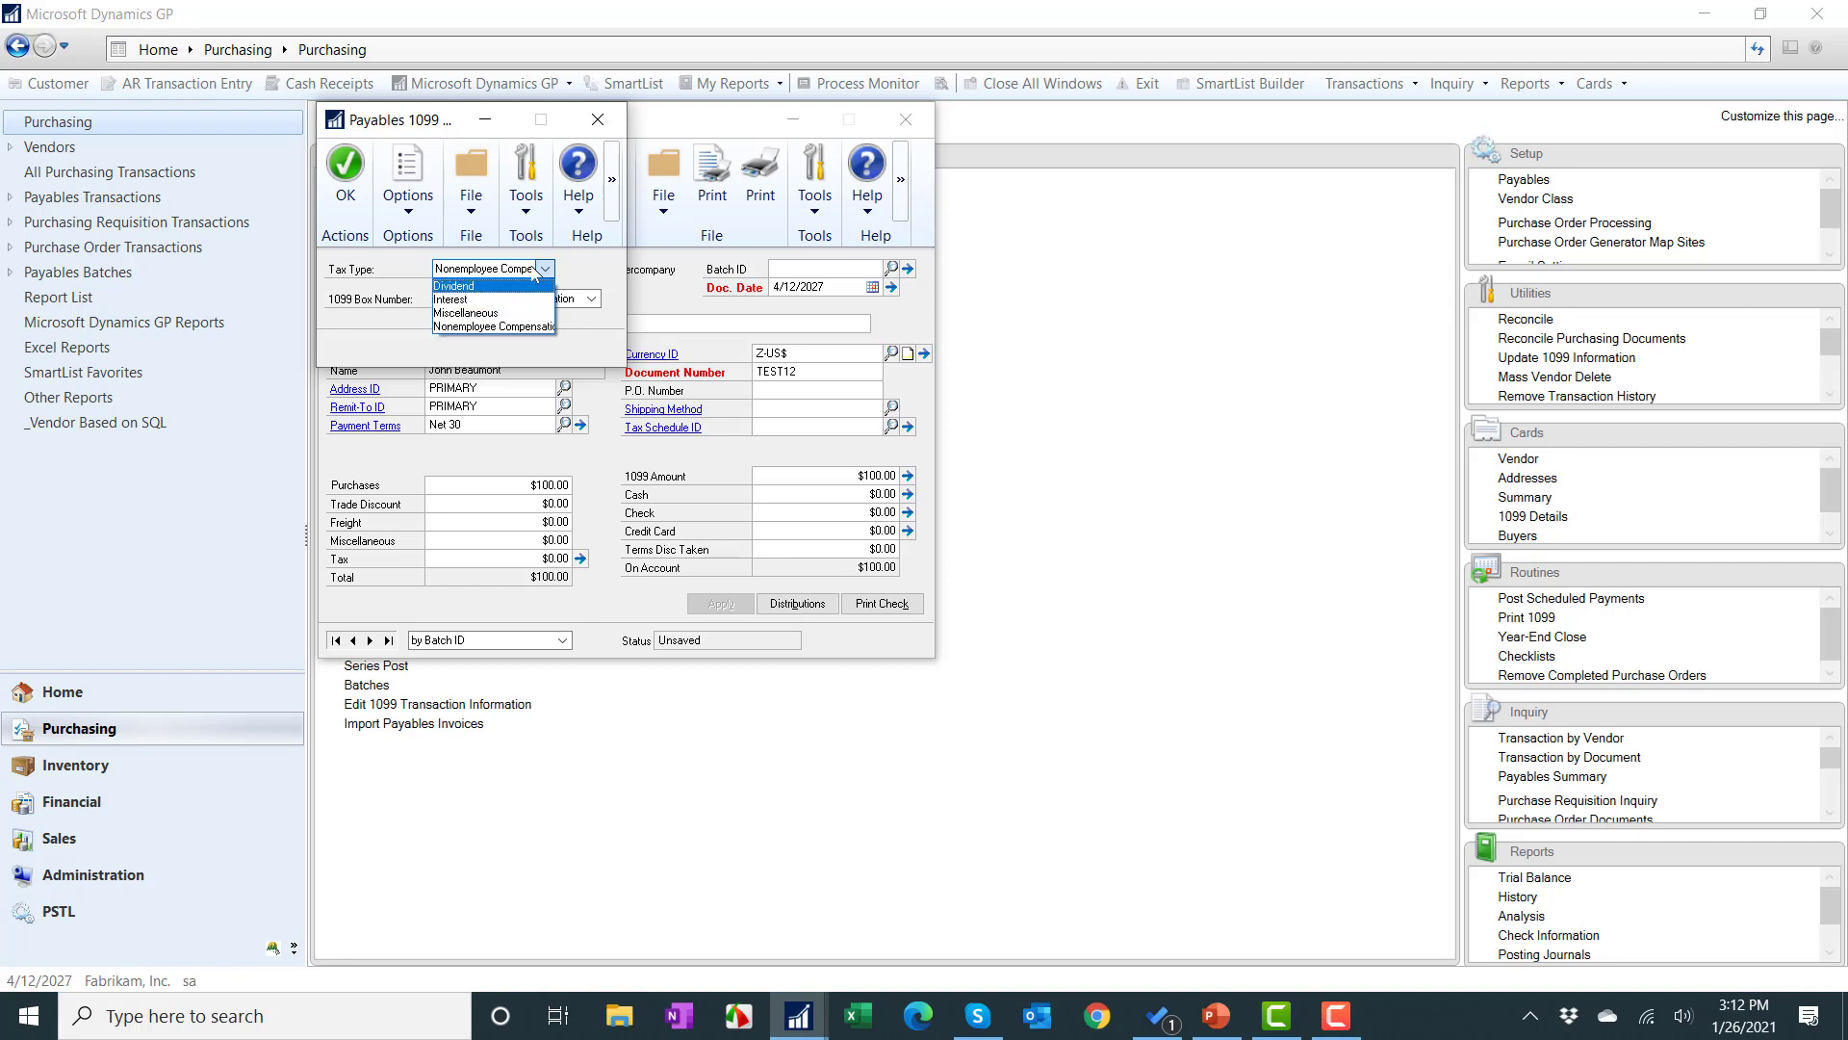
pyautogui.click(537, 271)
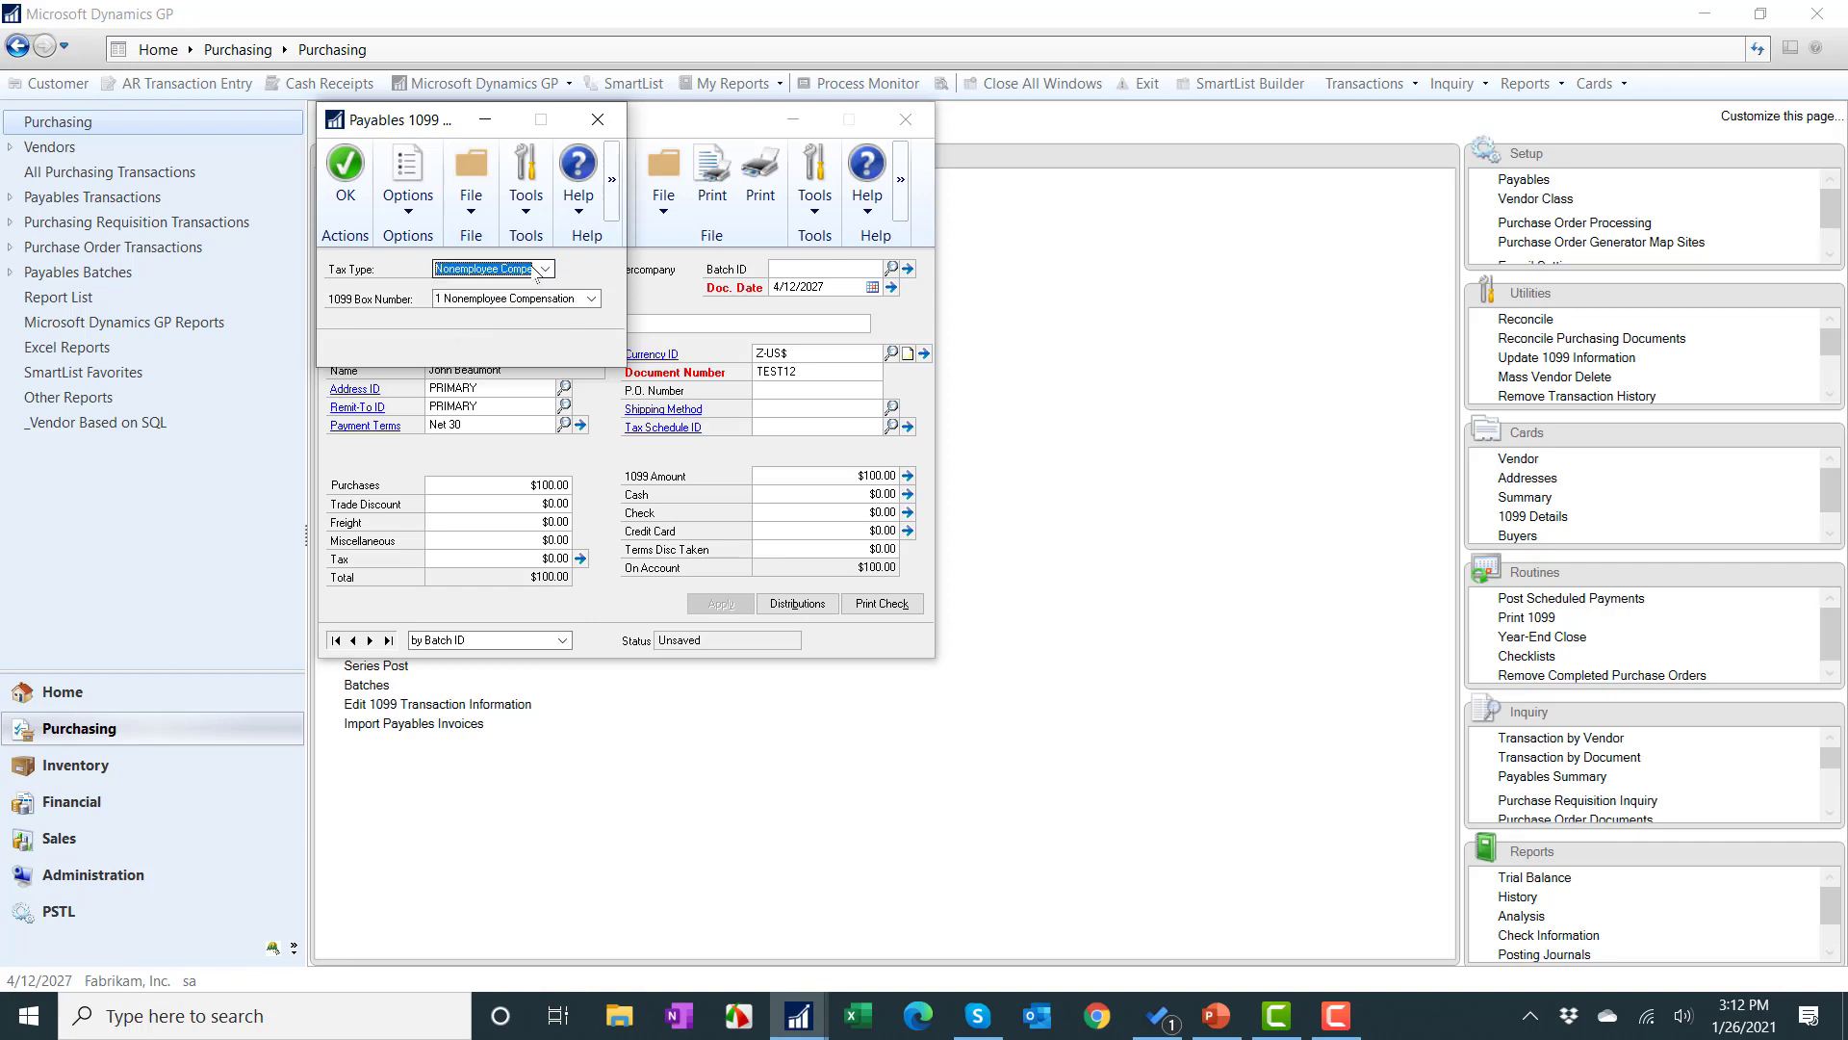
pyautogui.click(342, 165)
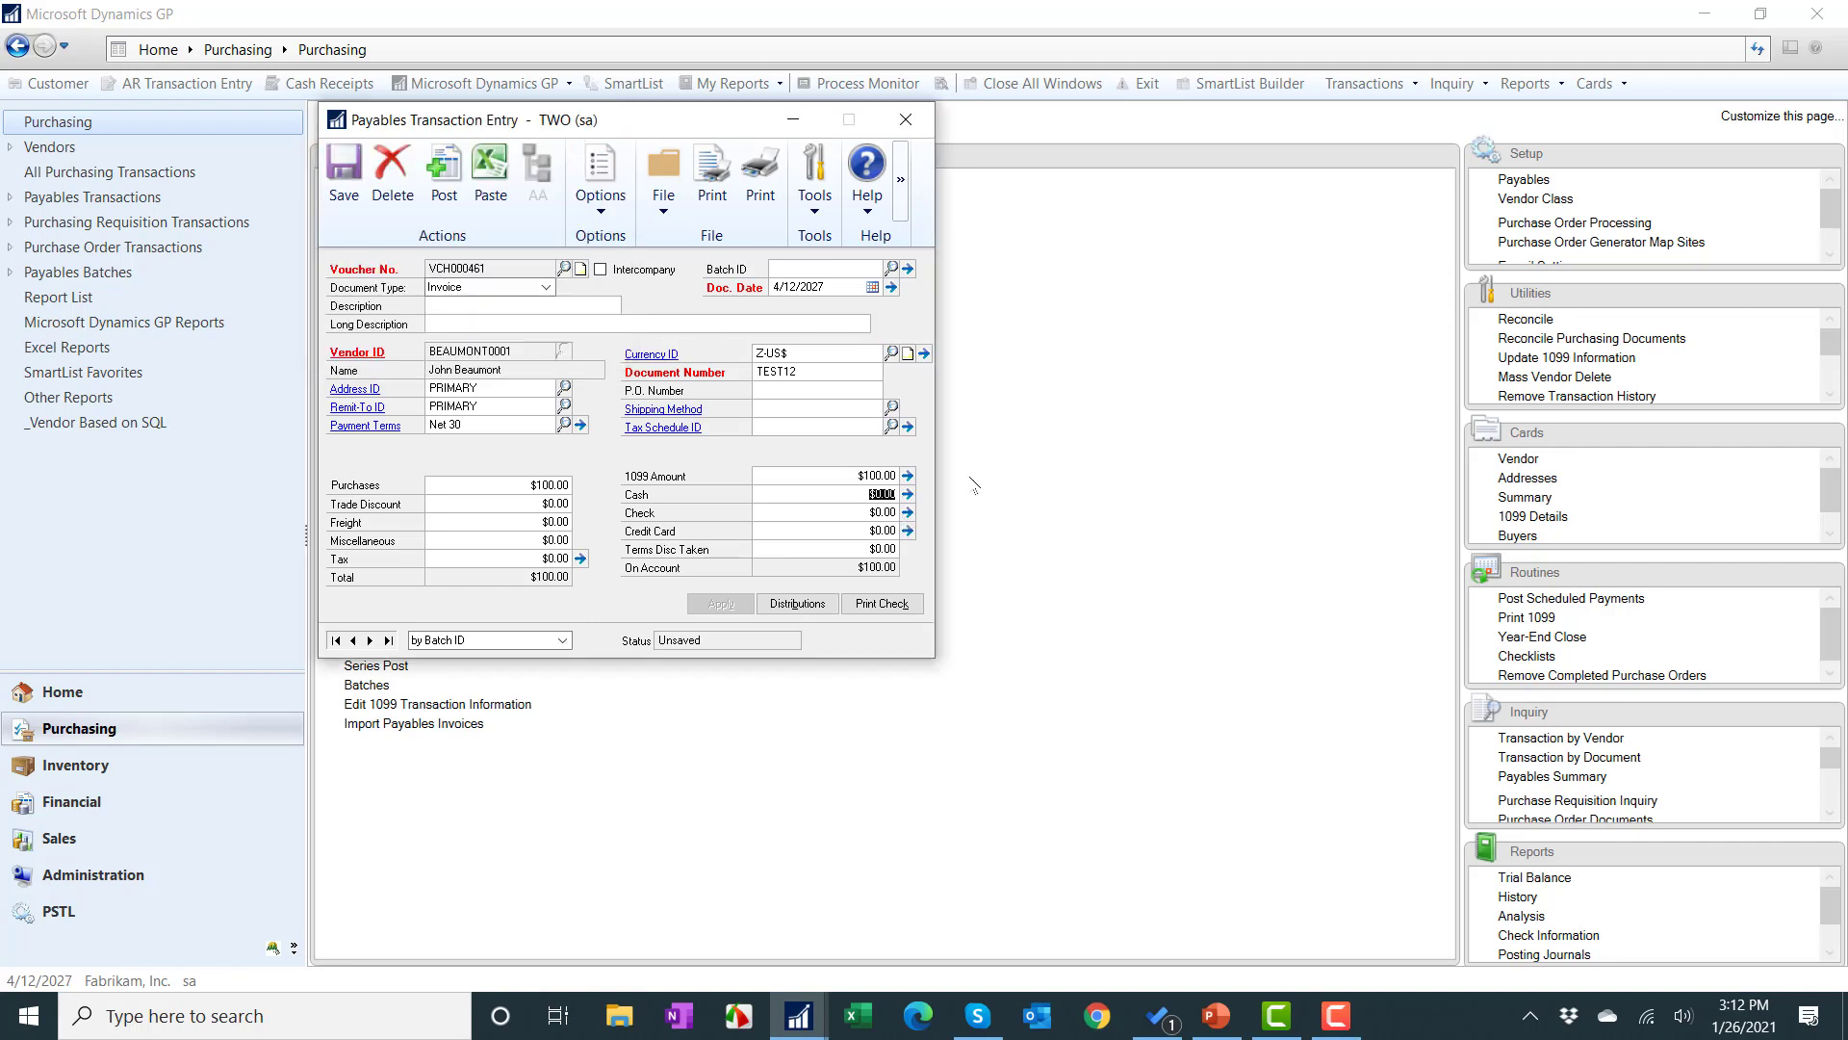
pyautogui.click(866, 478)
pyautogui.write('0')
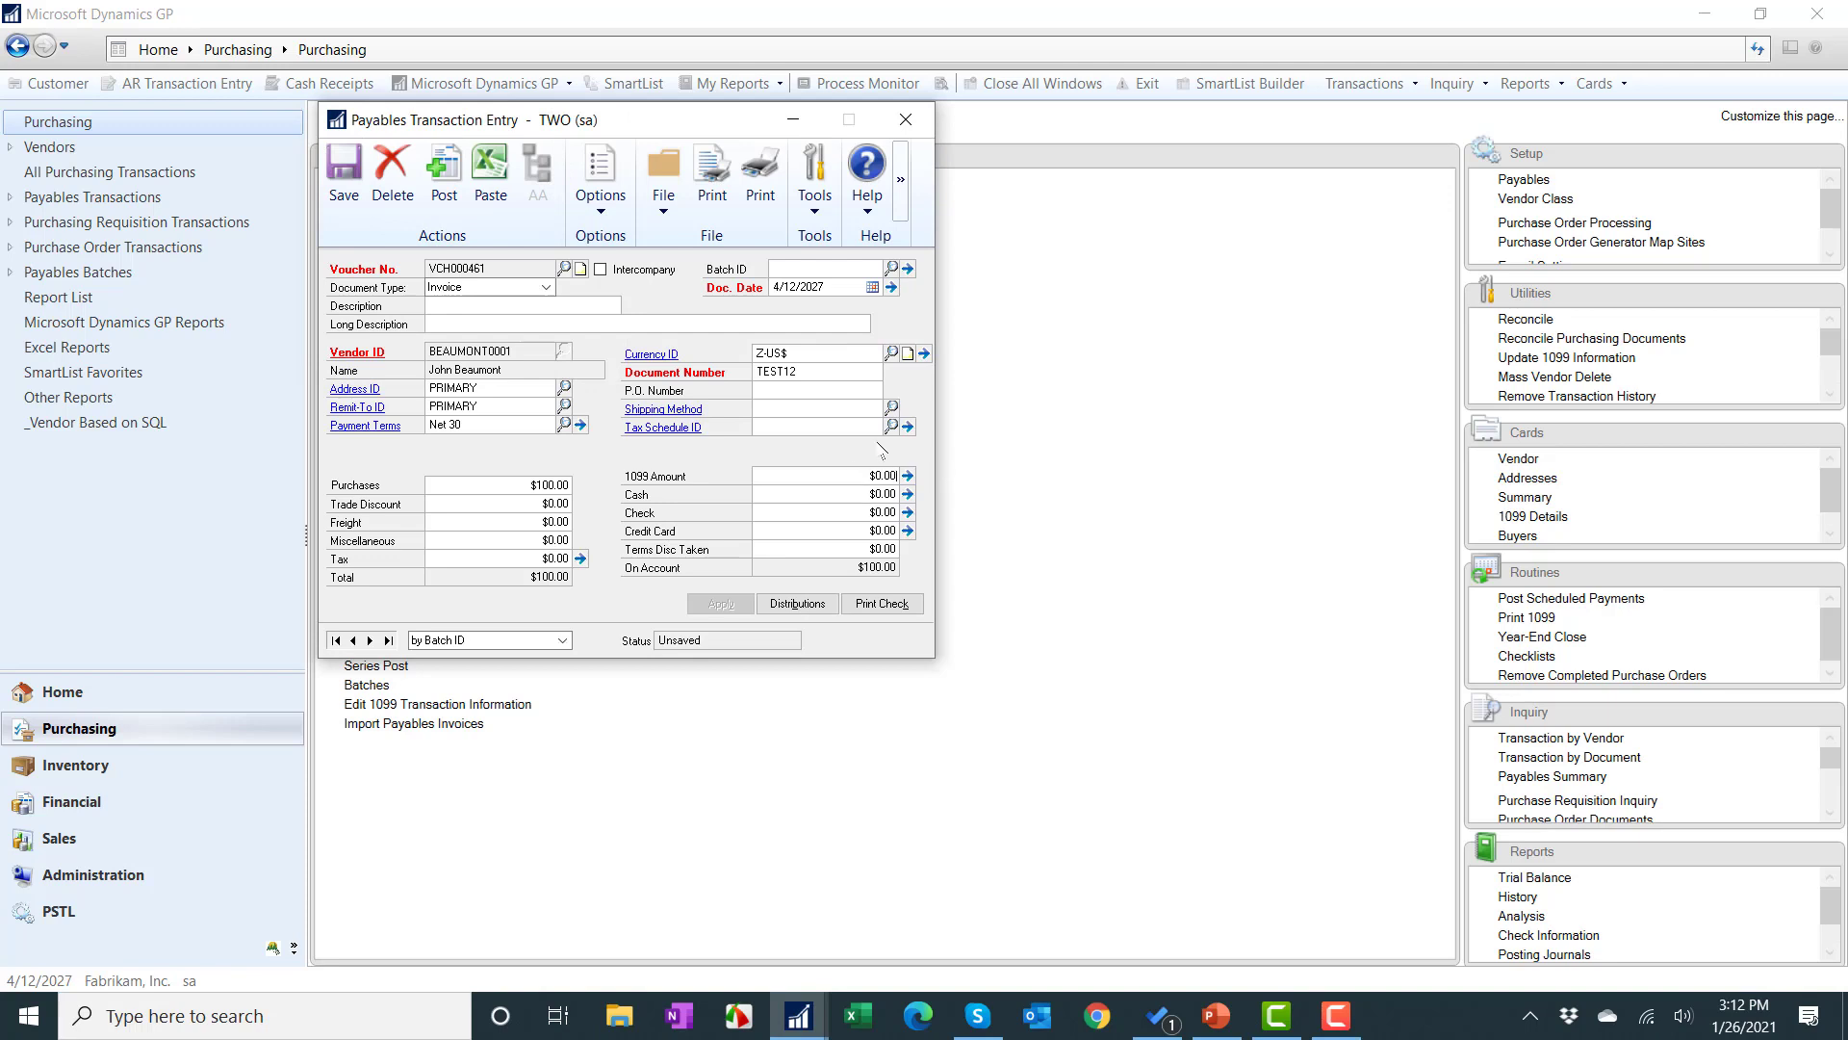